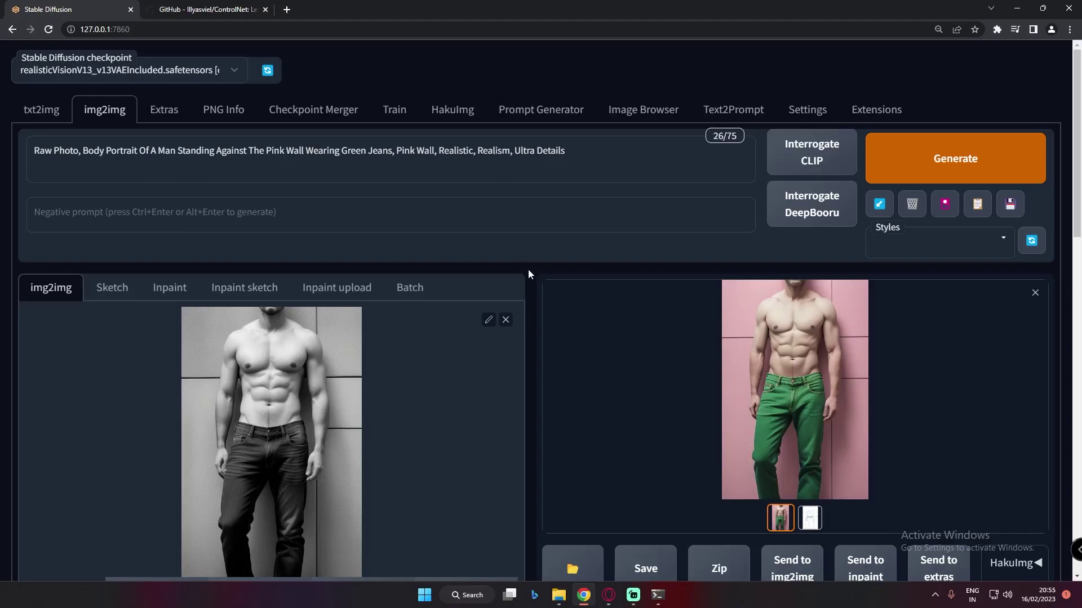
- Review the img2img sampling settings and the ControlNet preprocessor, model and weight used for the coloured picture
scroll(529, 269, "down", 9)
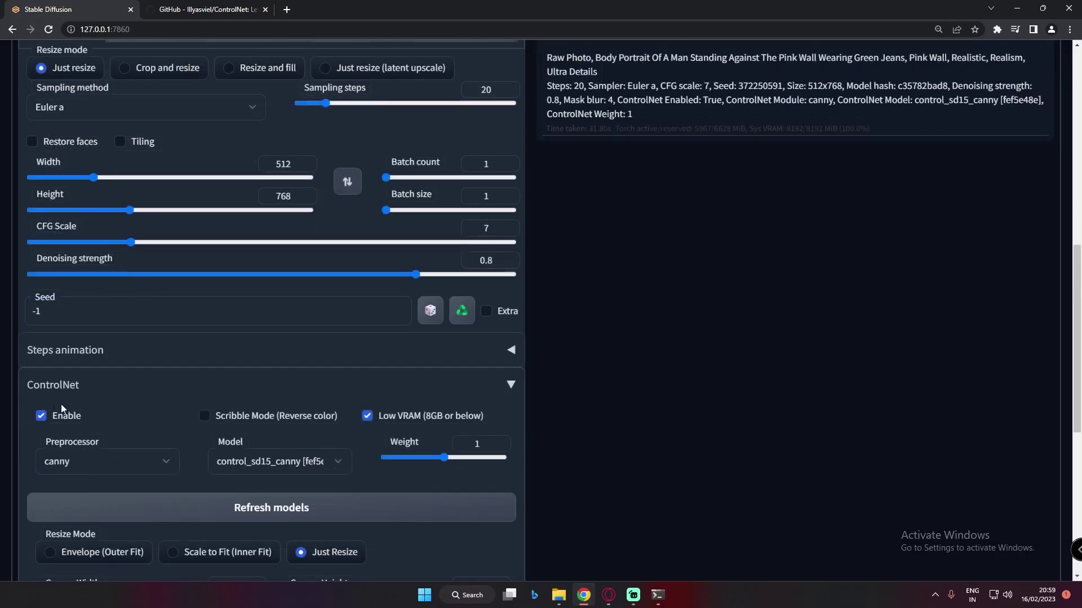
left_click(312, 466)
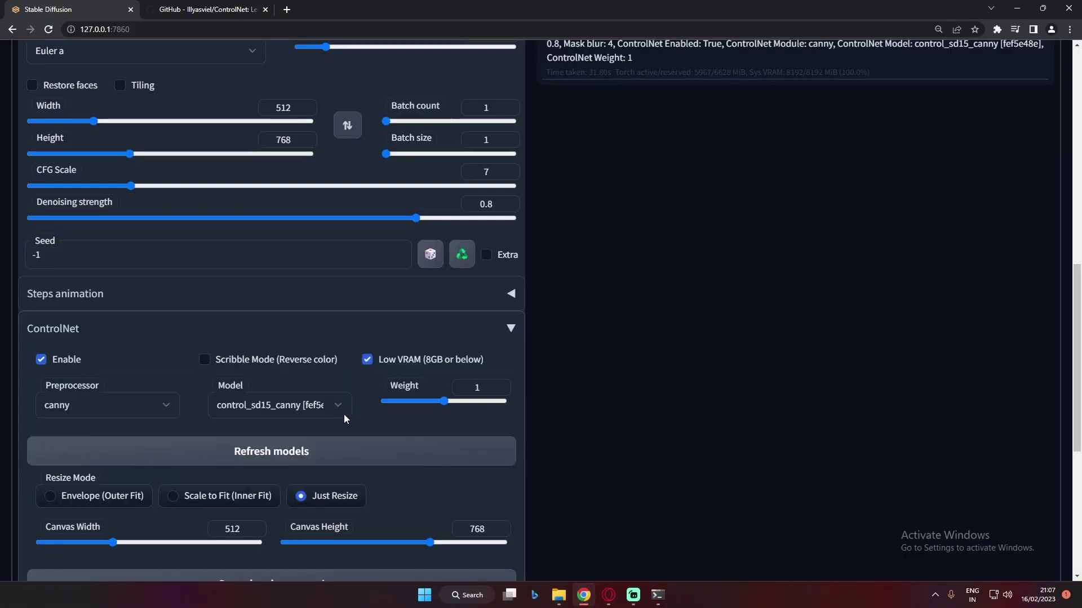
scroll(313, 434, "up", 6)
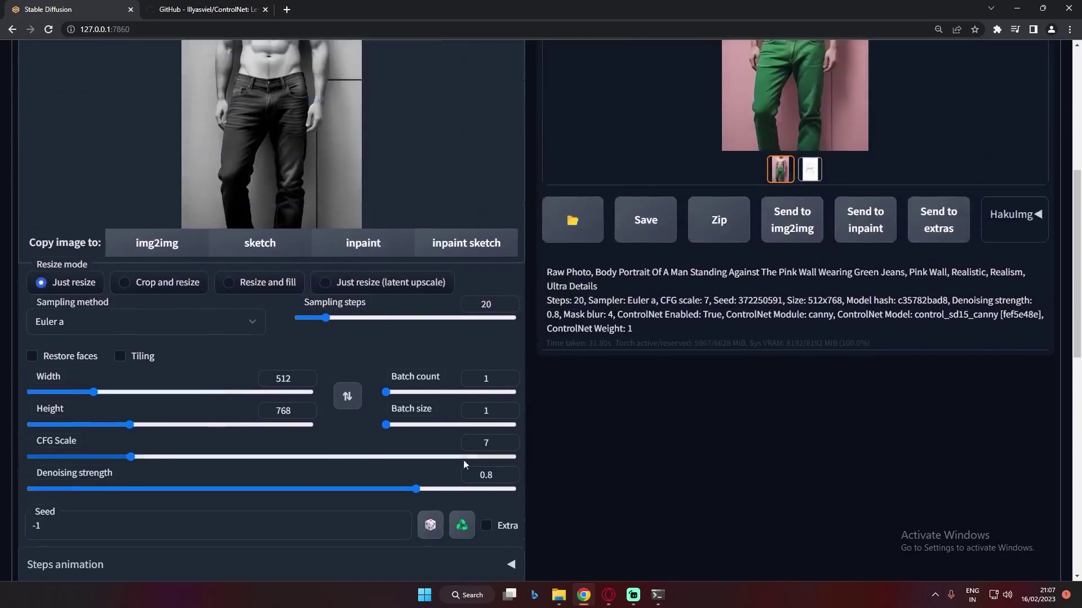
scroll(713, 414, "up", 3)
scroll(795, 412, "up", 1)
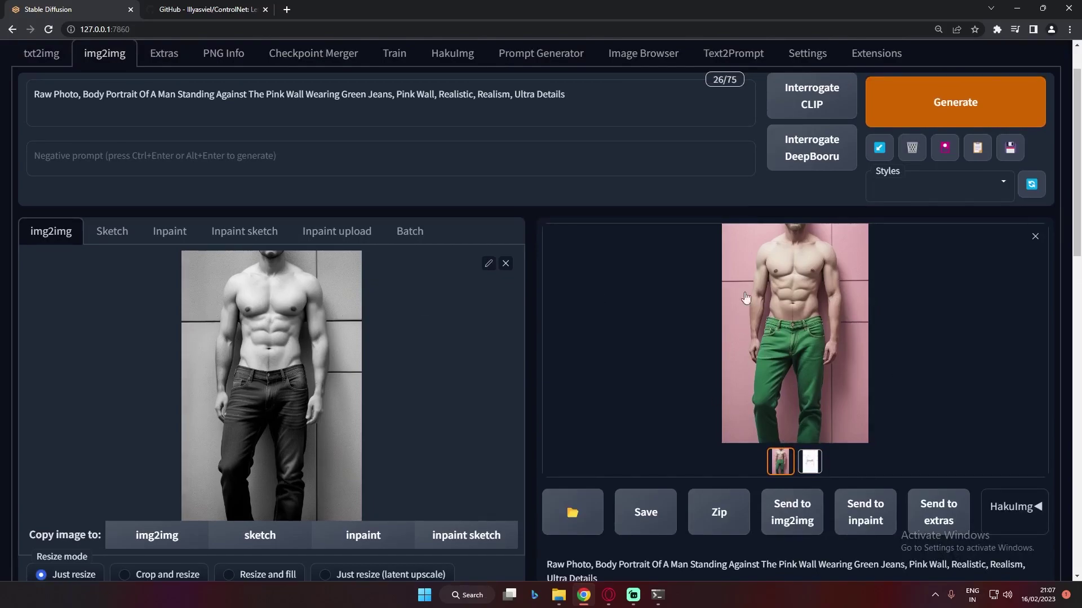
- Compare the coloured img2img result with its canny edge map and the grayscale original in txt2img
left_click(815, 465)
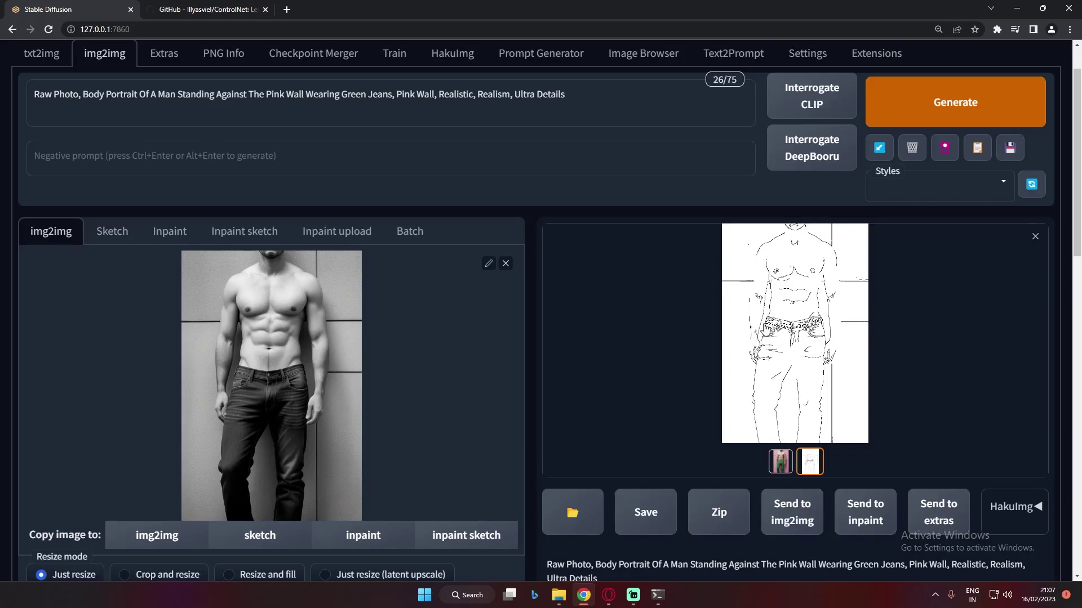
left_click(780, 461)
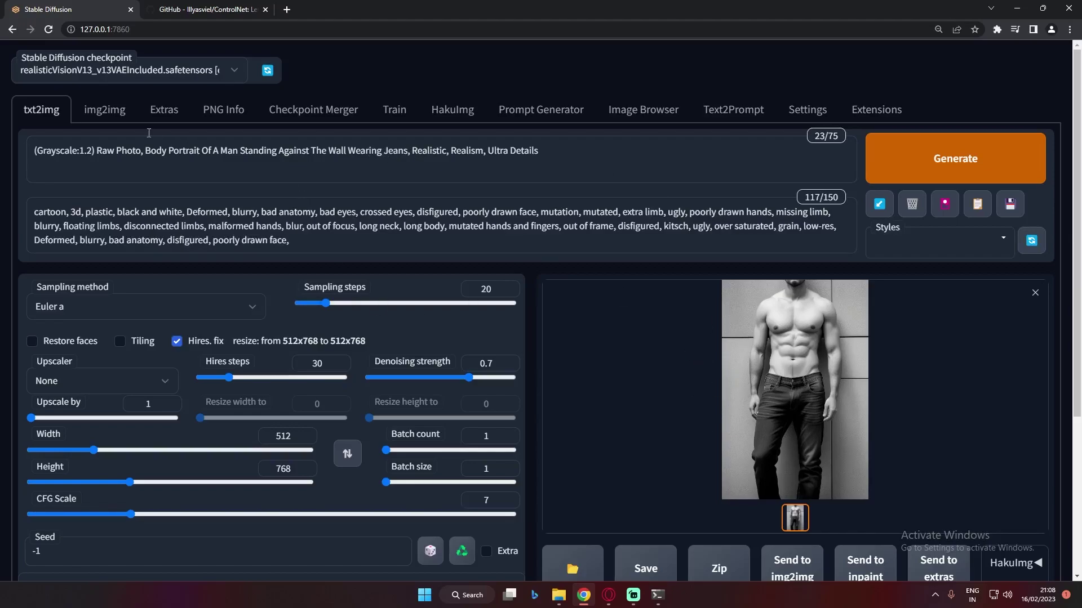
left_click(115, 116)
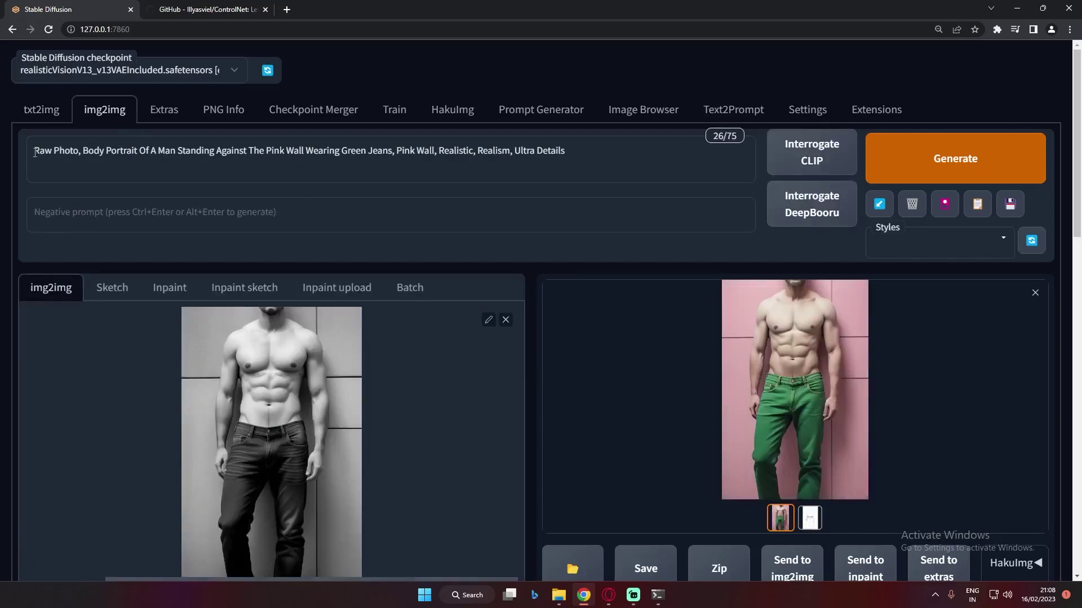
- Examine the pink wall and green jeans wording of the prompt against the generated image and its edge map
left_click_drag(34, 153, 64, 152)
key("Right")
left_click_drag(367, 151, 342, 151)
left_click_drag(267, 151, 318, 151)
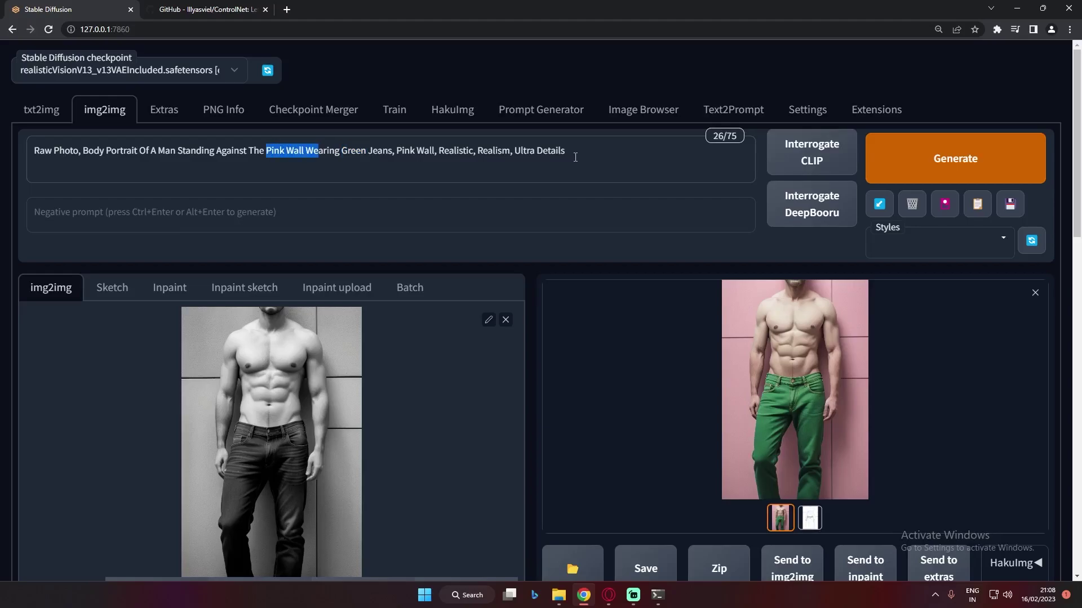
scroll(841, 352, "down", 1)
scroll(841, 353, "down", 1)
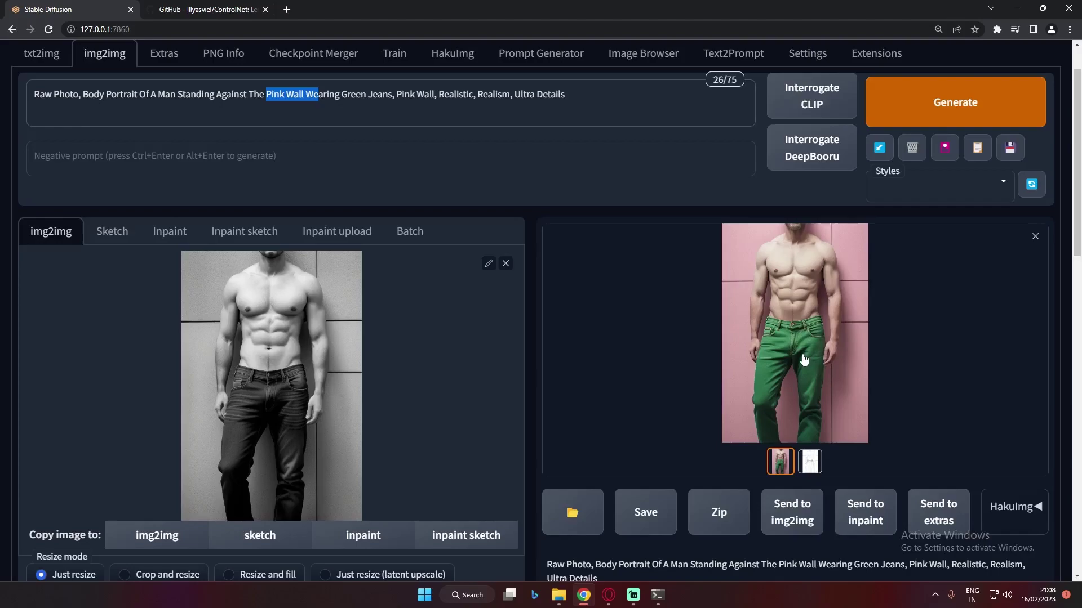
left_click(811, 463)
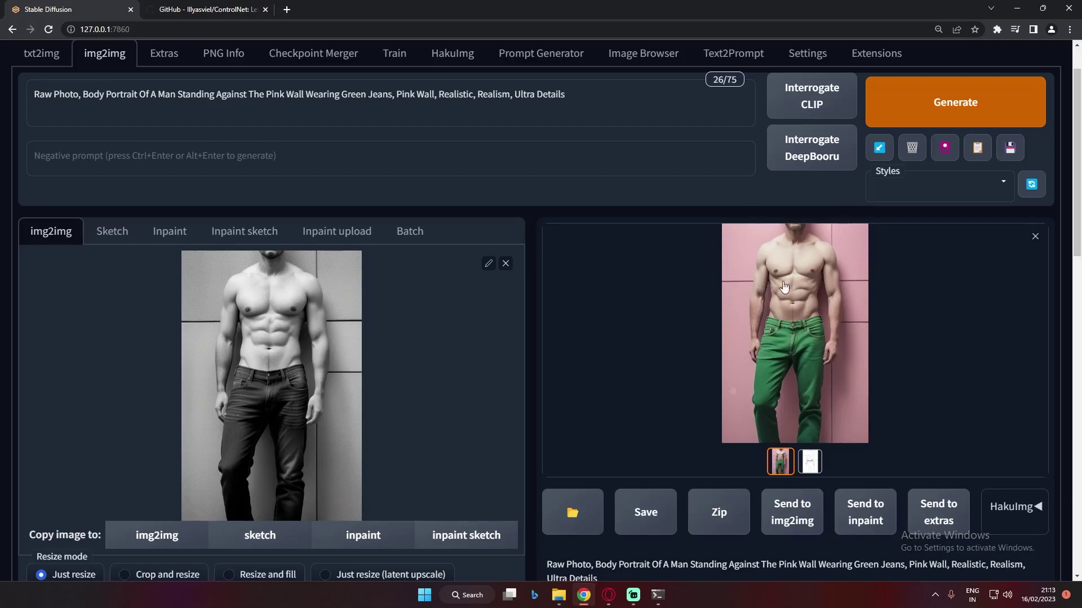
- Open the img2img output folder and browse the earlier colourised versions of the shirtless man's photo
left_click(573, 512)
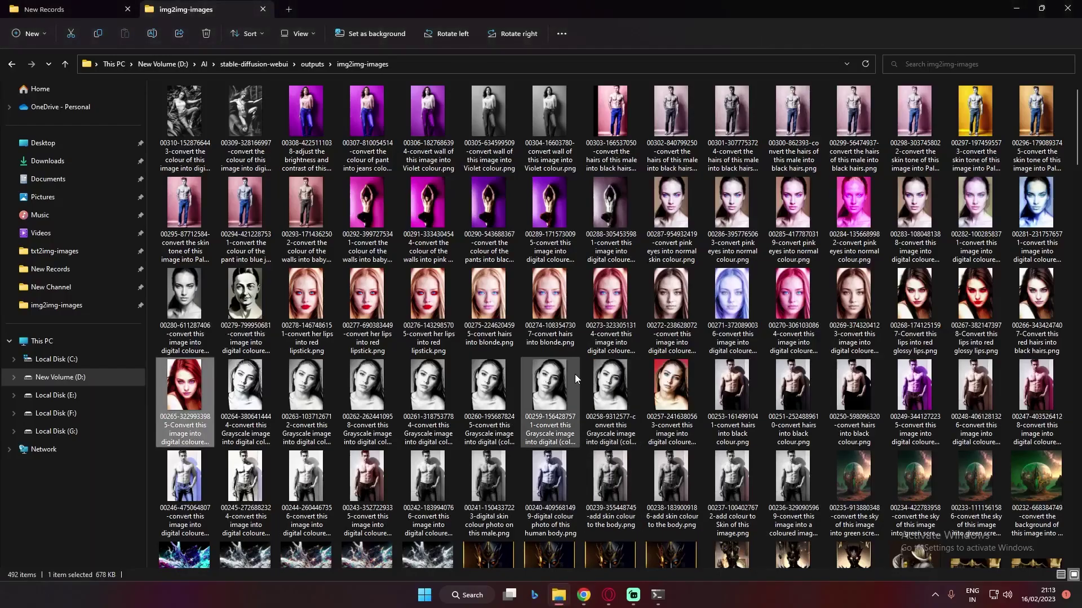
double_click(782, 475)
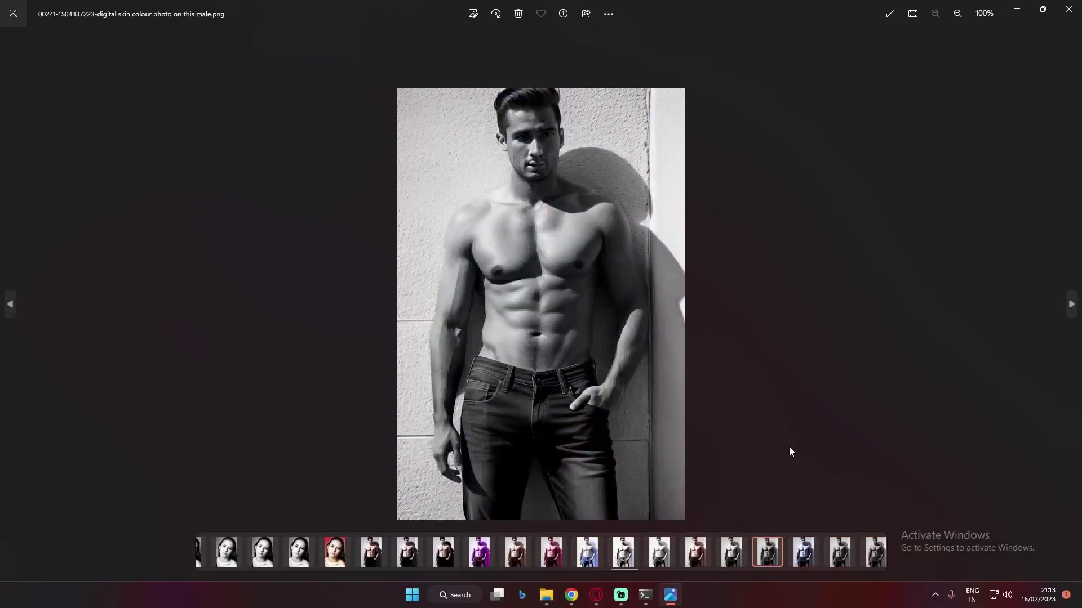
key("Left")
key("Left")
key("Left")
key("Left")
key("Left")
key("Left")
key("Left")
key("Left")
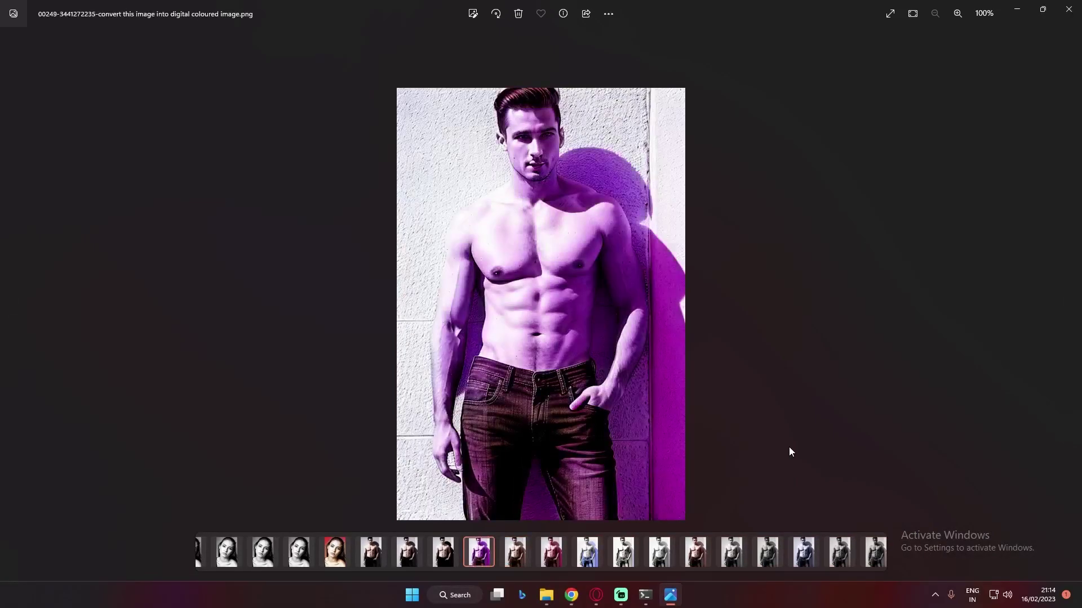
key("Left")
key("Left")
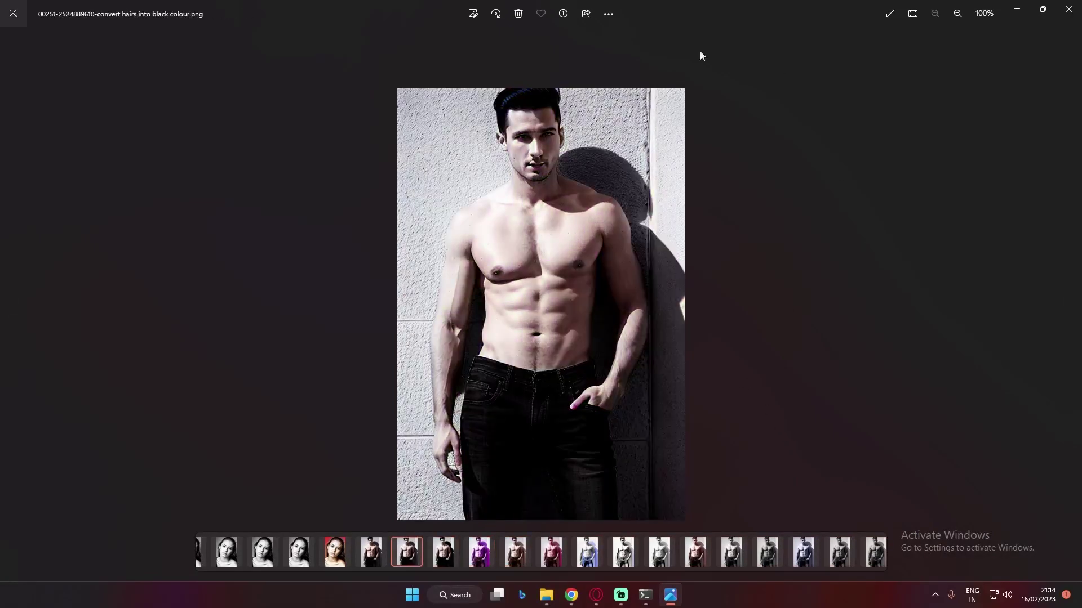
left_click(1069, 9)
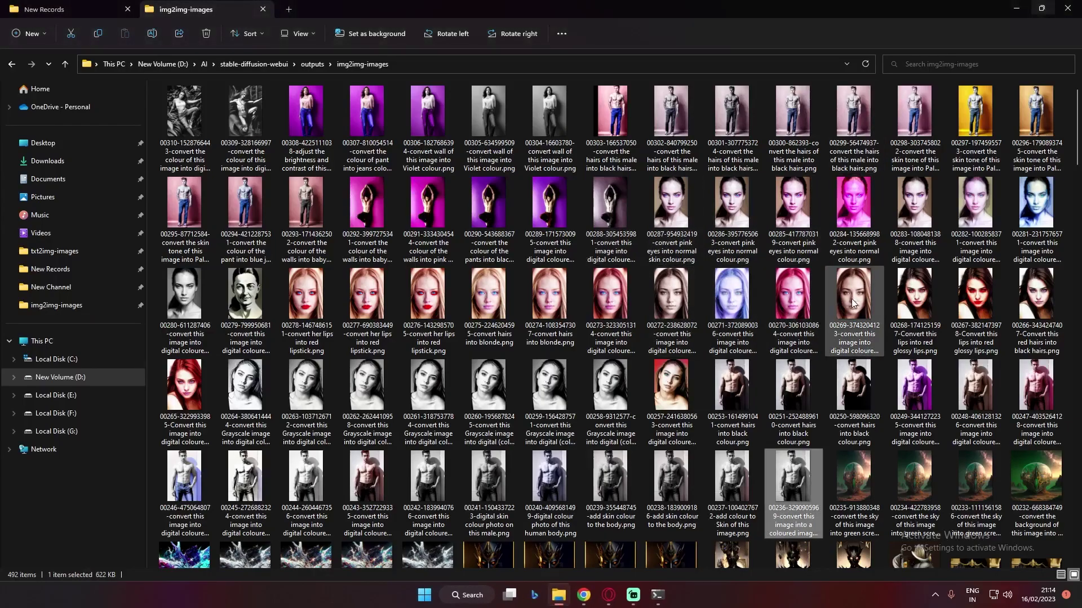
- Browse the earlier colourised versions of the woman's close-up portrait, up to the red lipstick picture
double_click(783, 311)
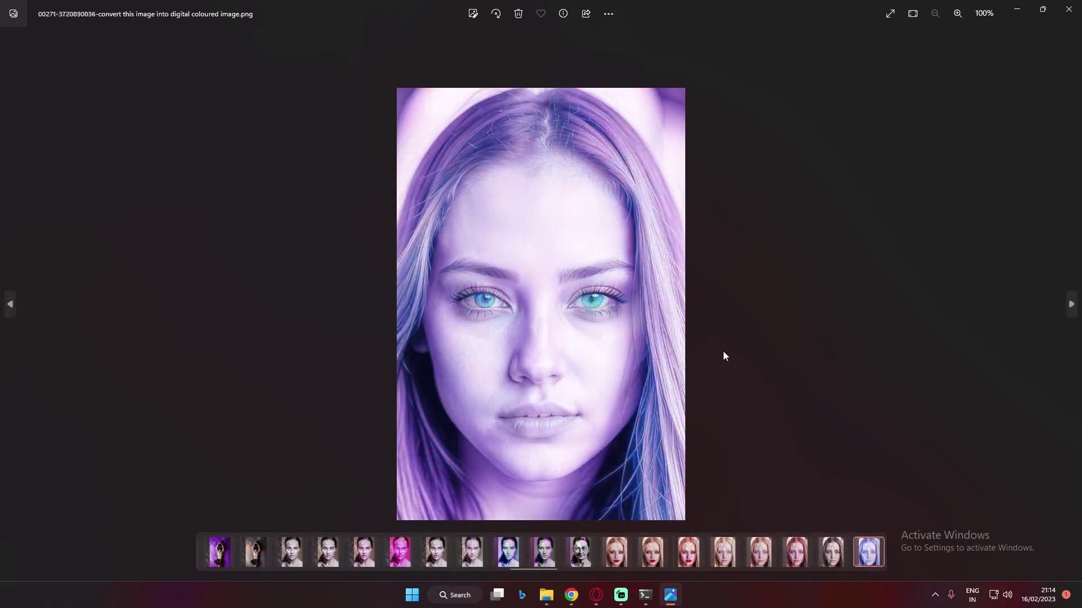
key("Left")
key("Left")
key("Left")
key("Left")
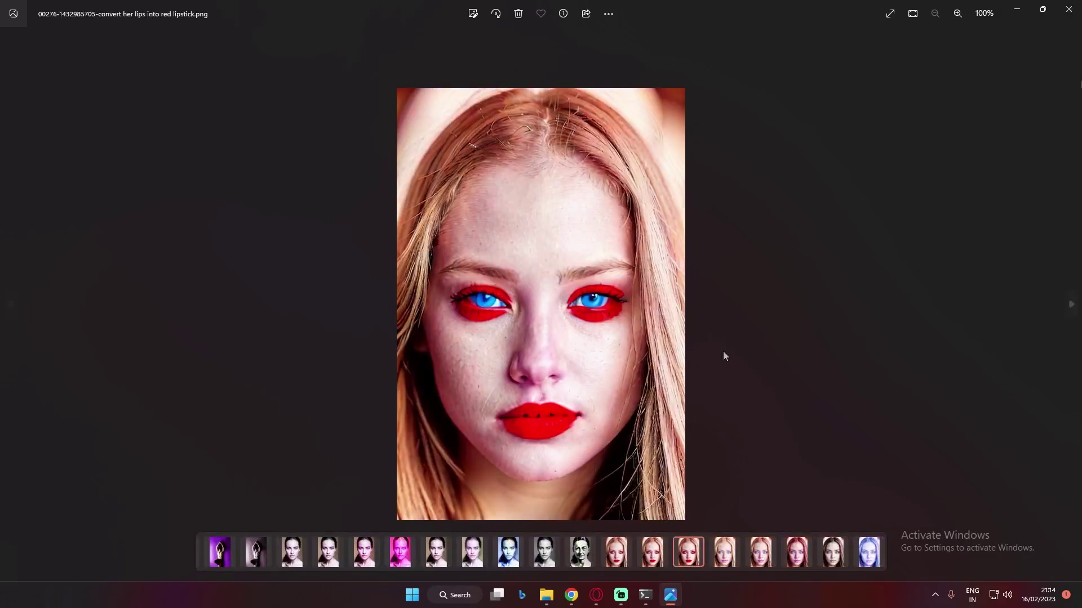
left_click(1078, 7)
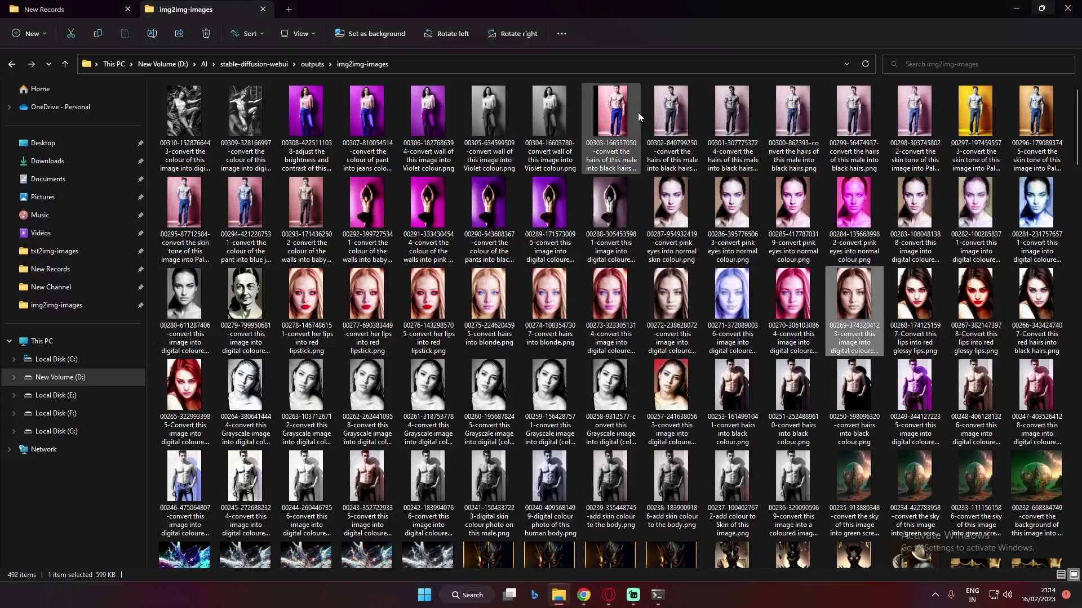
- View the two earlier black-hair conversions of the man standing against the pink wall
double_click(618, 113)
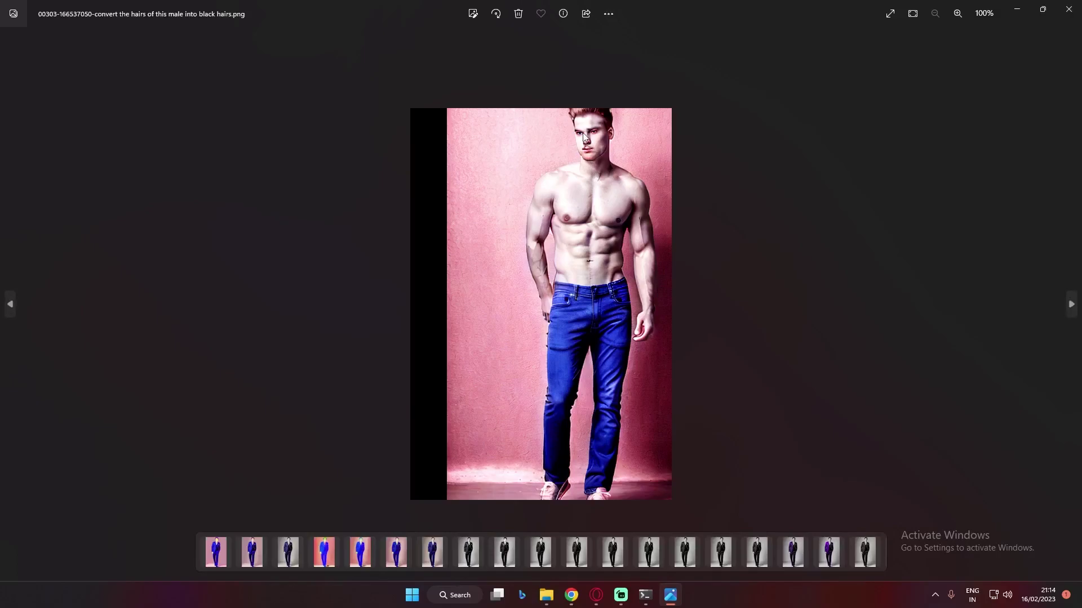
key("Right")
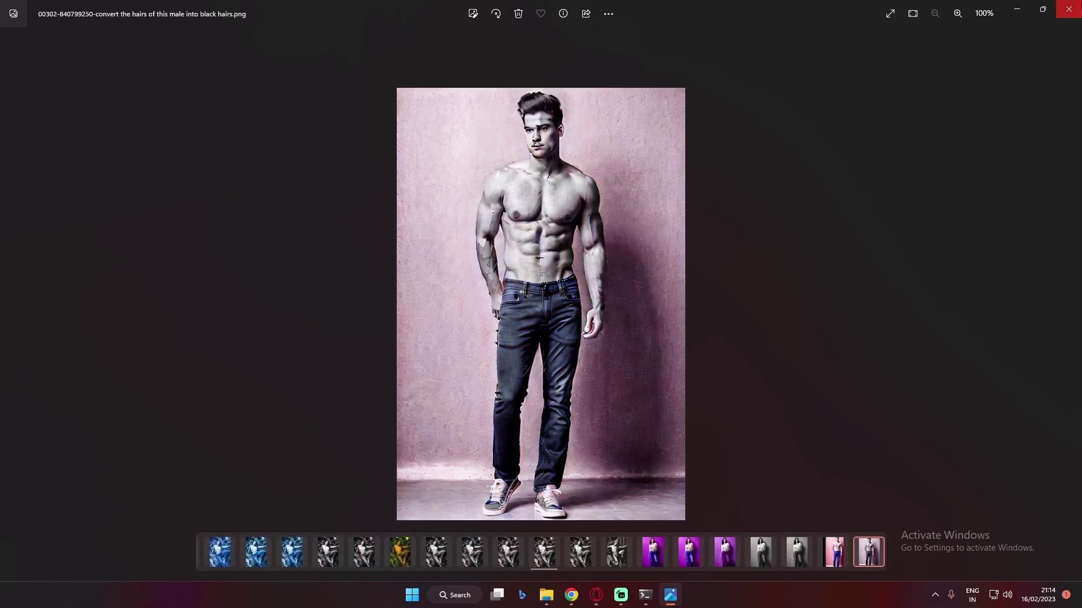
left_click(1070, 9)
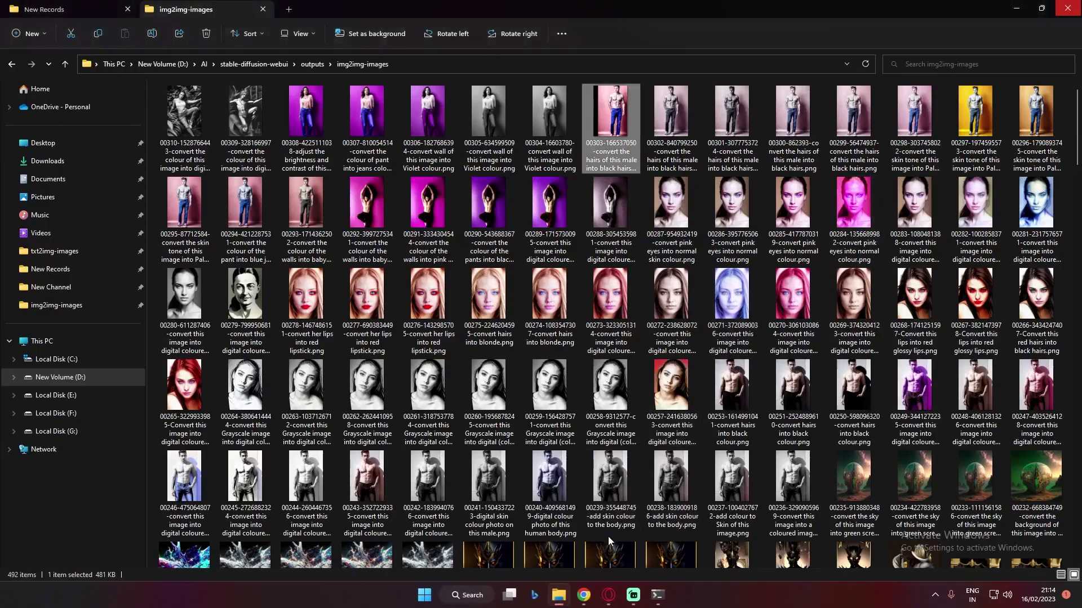
- Switch back to Stable Diffusion in the browser and compare the canny edge map with the green jeans result
left_click(584, 595)
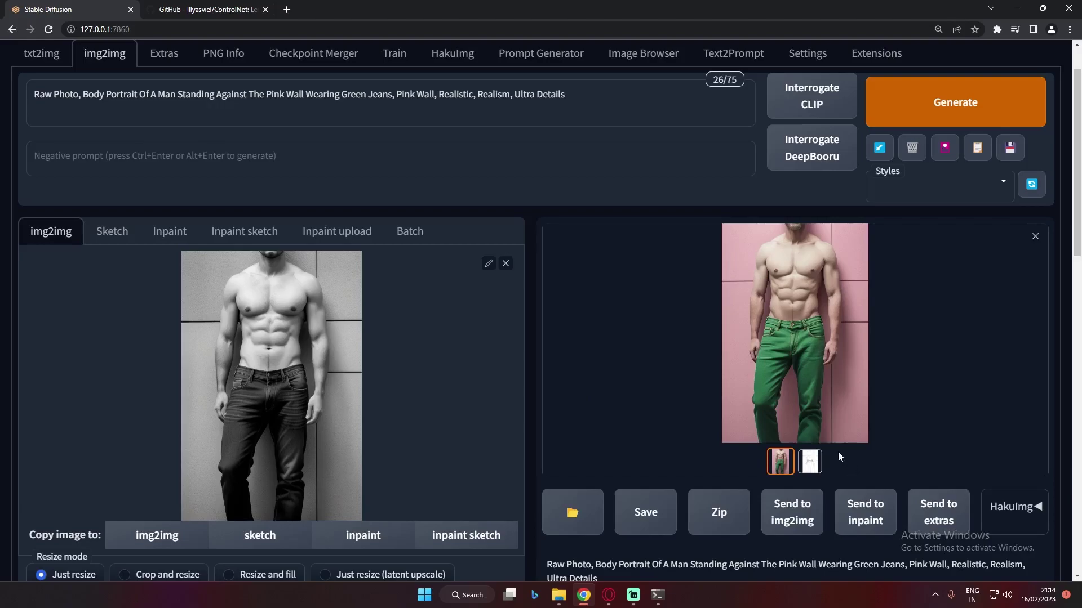
left_click(810, 464)
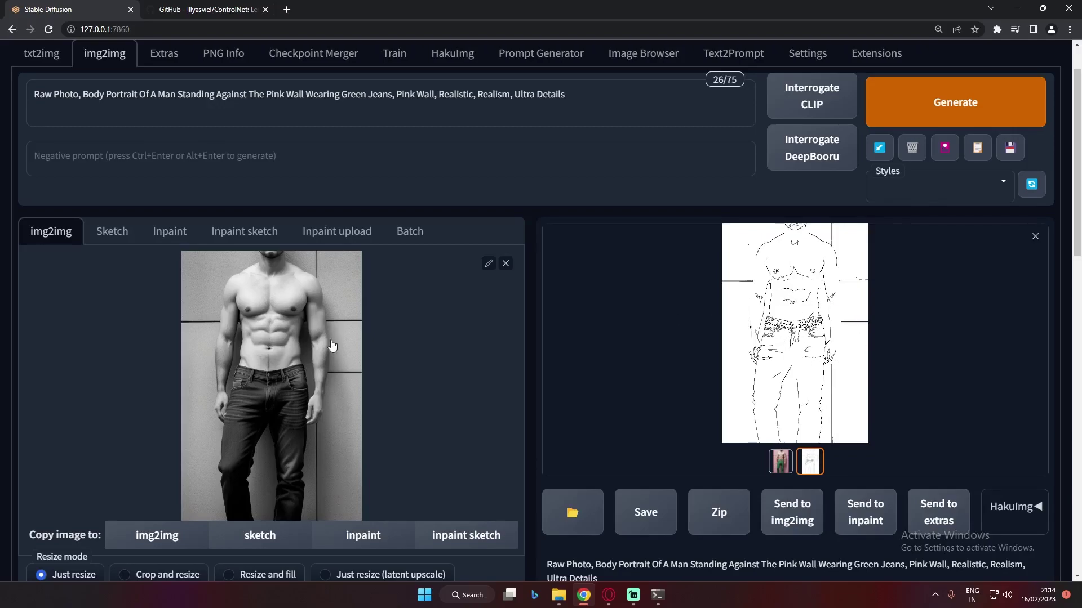
left_click(781, 462)
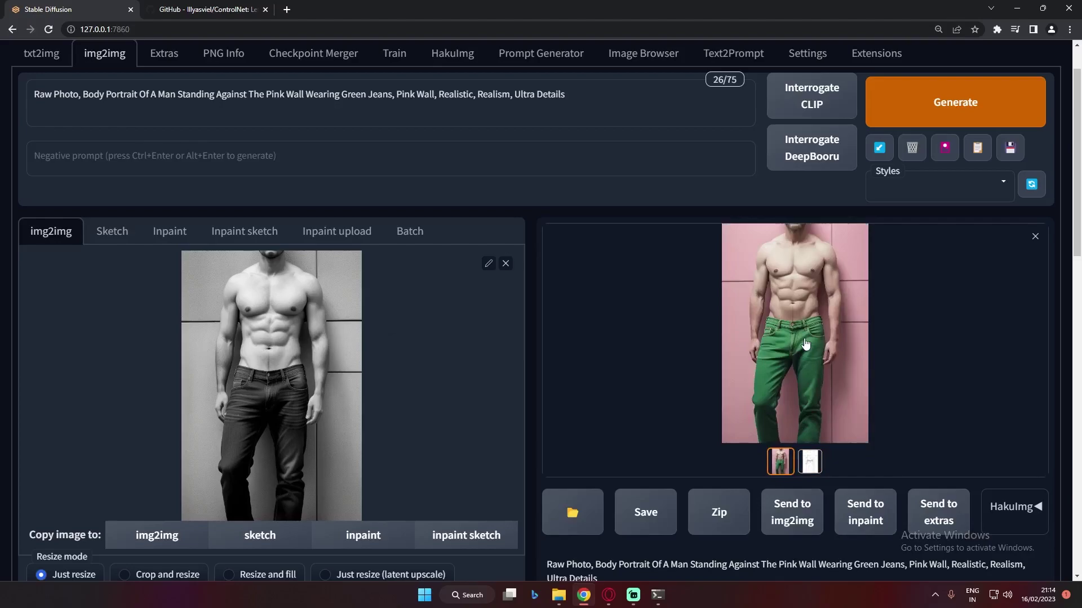
- Change the jeans colour in the img2img prompt to Blue, generate the image and inspect it enlarged
left_click_drag(367, 96, 341, 99)
type("Blue")
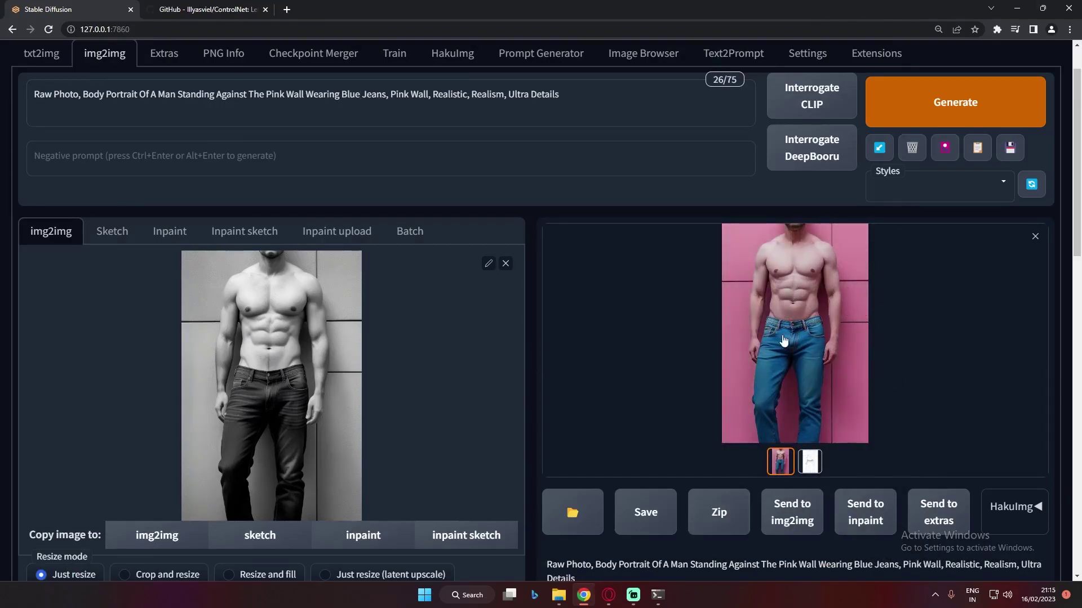
left_click(779, 304)
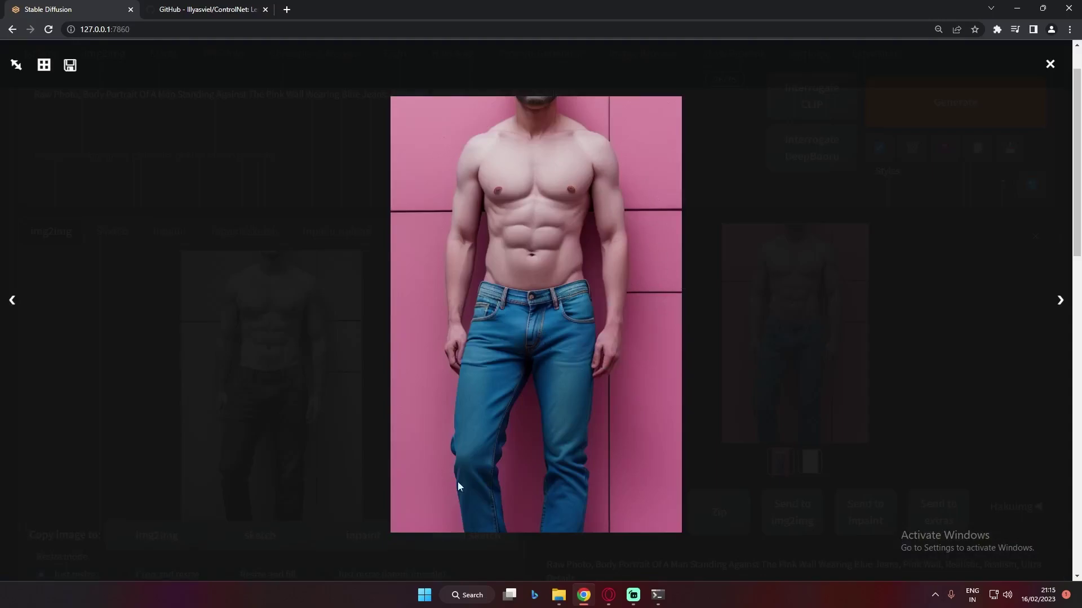
left_click(933, 392)
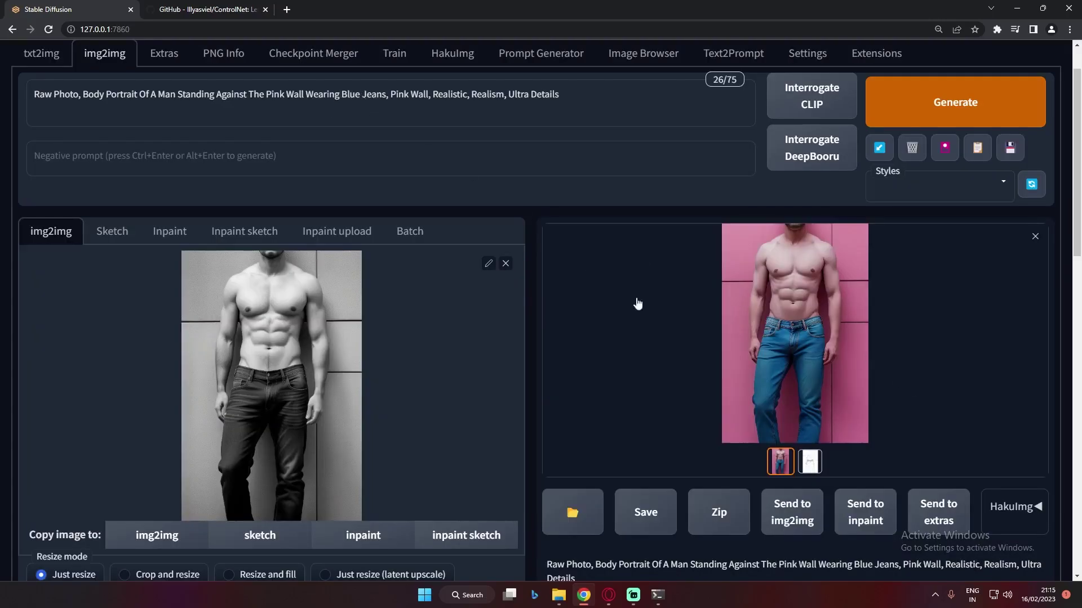
left_click(789, 347)
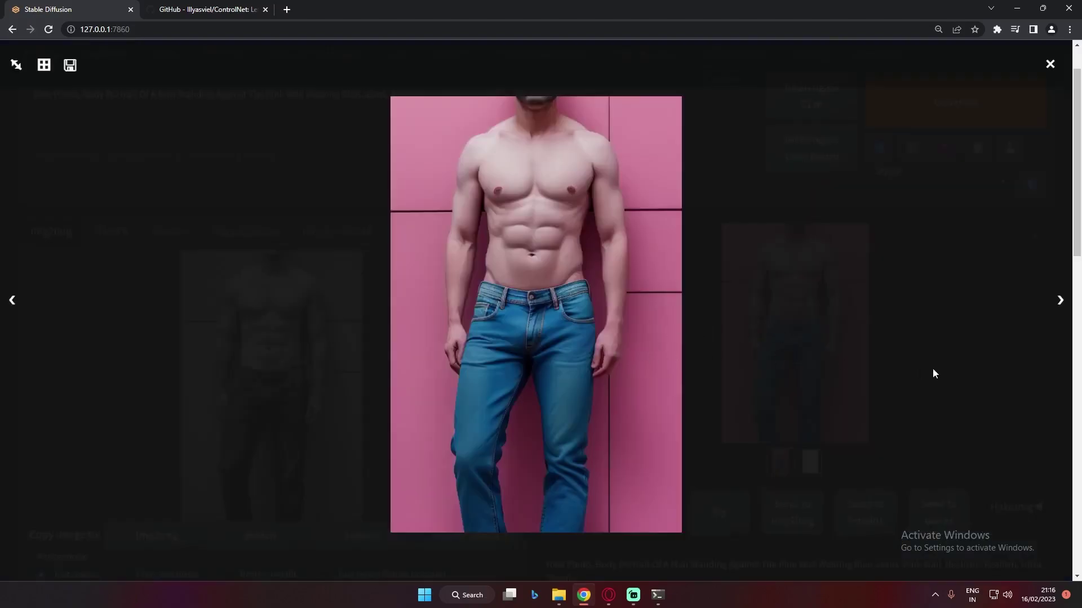
left_click(932, 372)
- Check the denoising strength and the ControlNet weight, resize mode and canvas size behind the blue jeans result
scroll(390, 400, "down", 7)
scroll(398, 411, "down", 4)
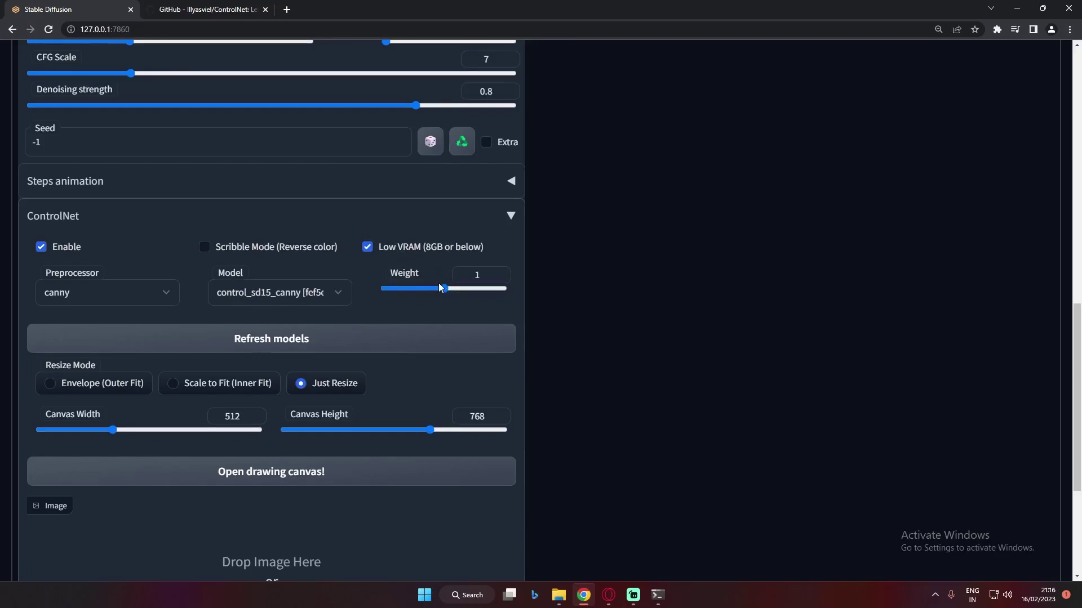
scroll(439, 285, "up", 2)
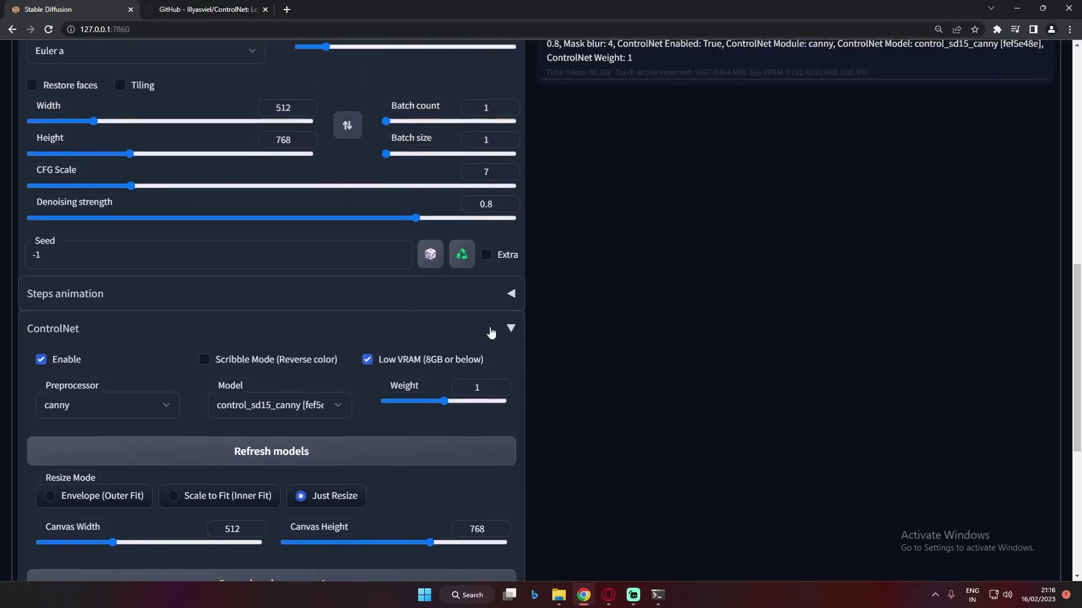
scroll(788, 282, "up", 9)
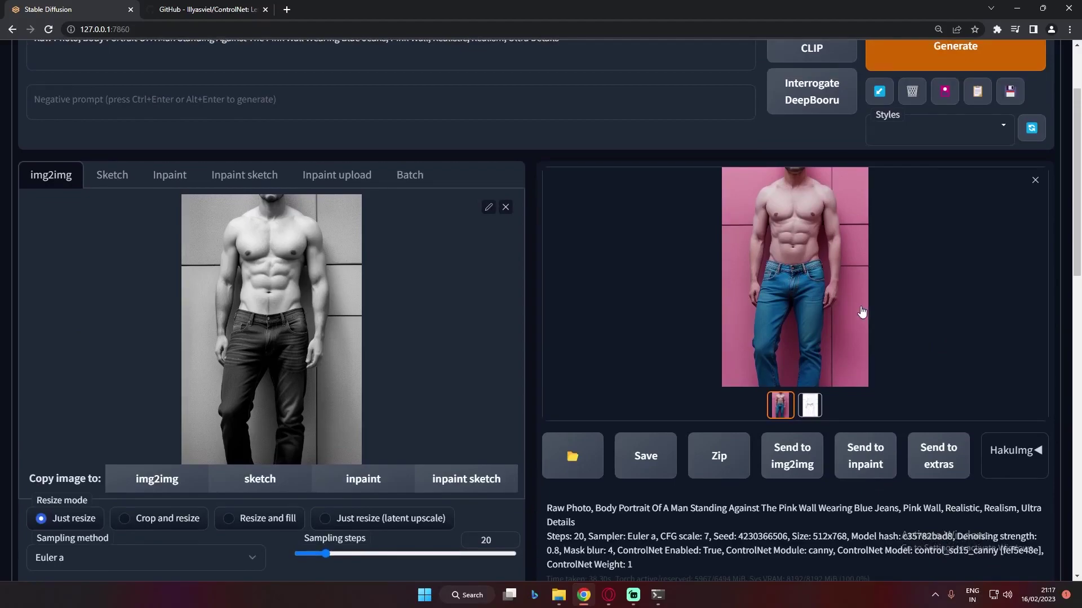
- Replace the pink wall wording in the prompt with Yellow Walls, generate the image and inspect it enlarged
scroll(862, 313, "up", 2)
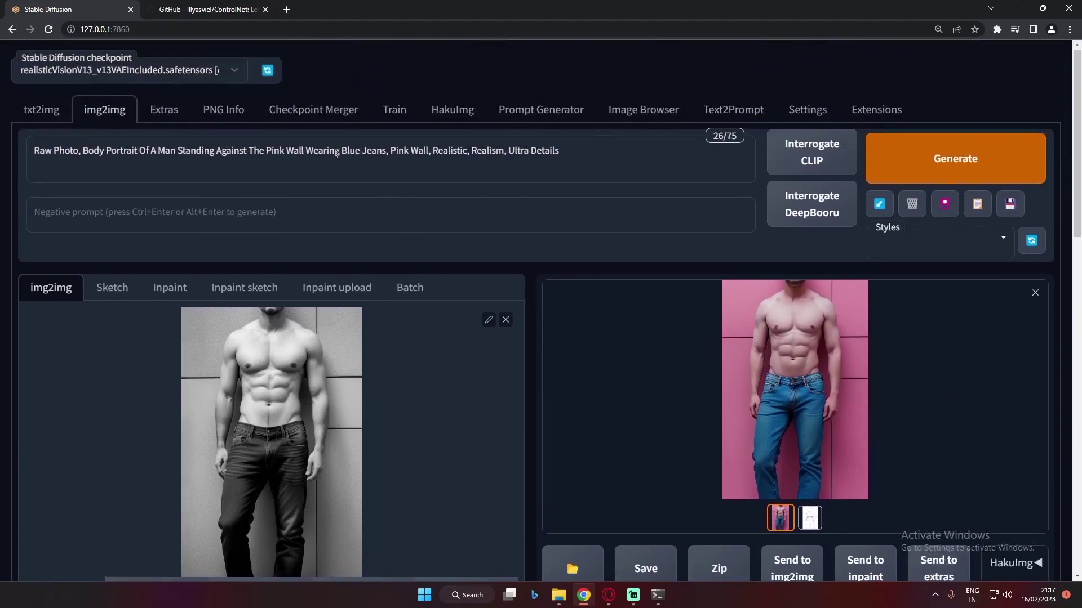
left_click_drag(286, 152, 265, 152)
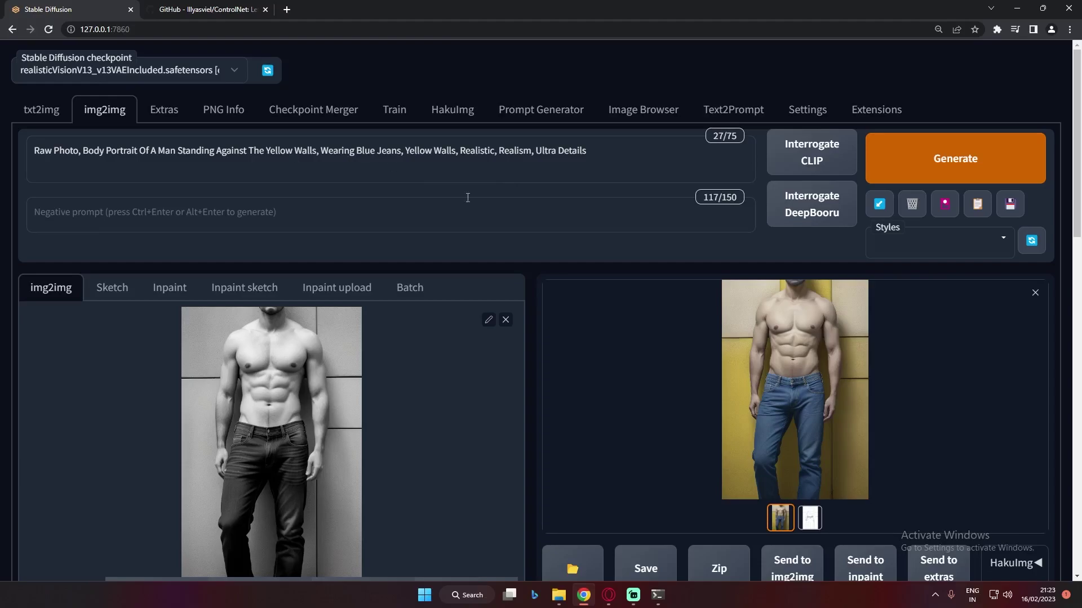
left_click(795, 372)
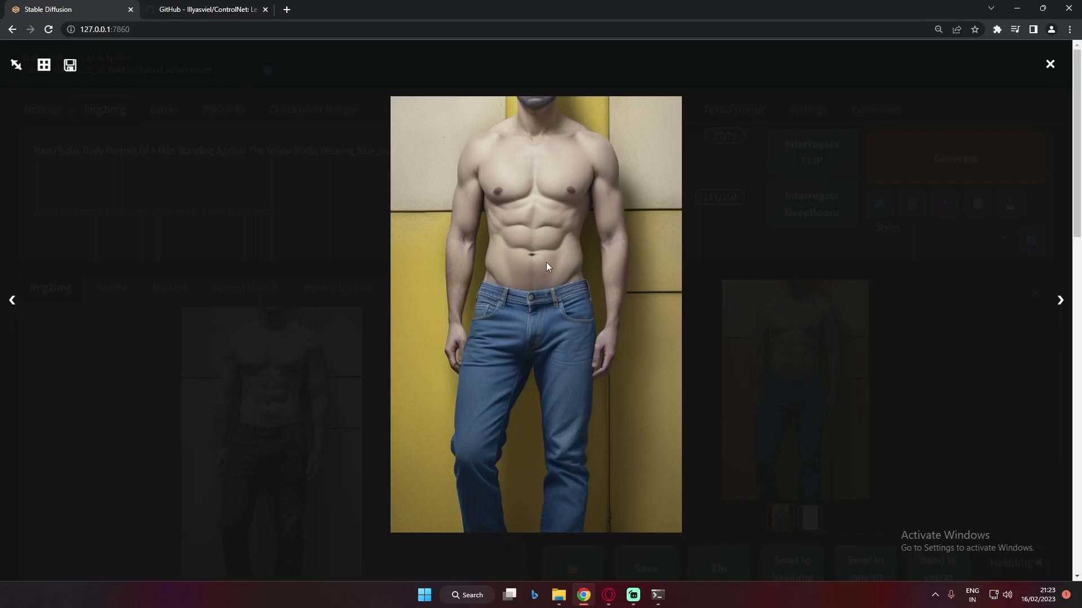
left_click(938, 397)
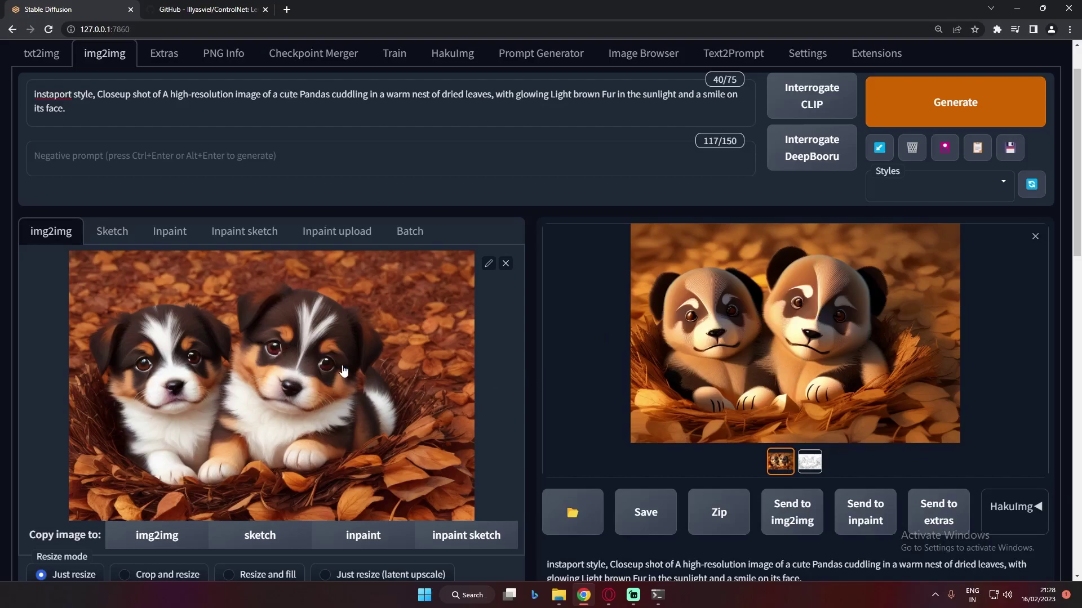
- Examine the Pandas wording in the prompt, the panda result enlarged, and its canny edge map against the puppy source image
left_click_drag(281, 96, 324, 95)
left_click(327, 96)
left_click(805, 340)
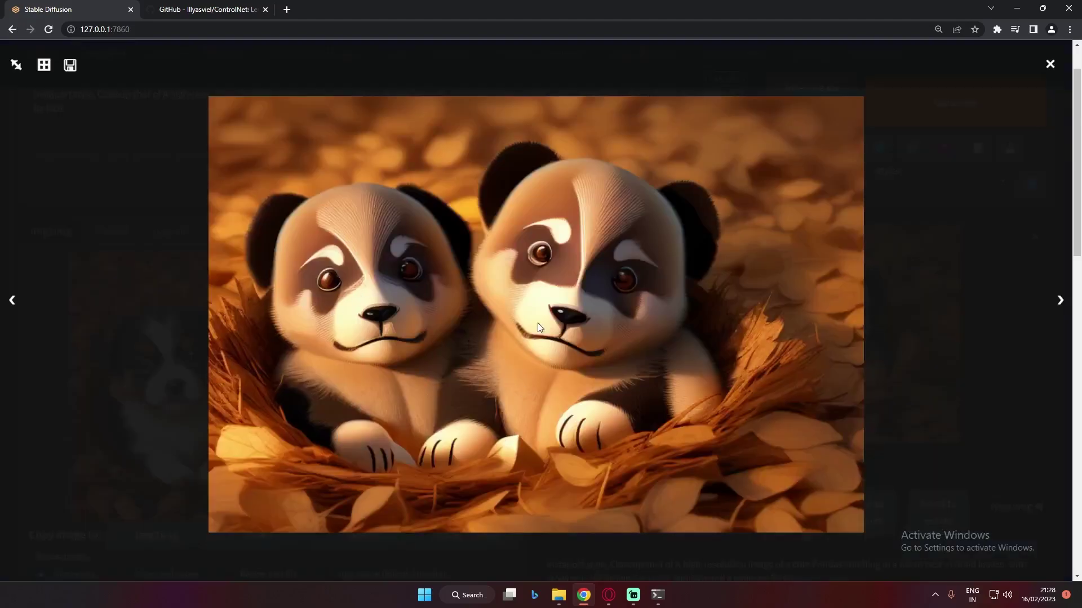
left_click(506, 344)
left_click(810, 461)
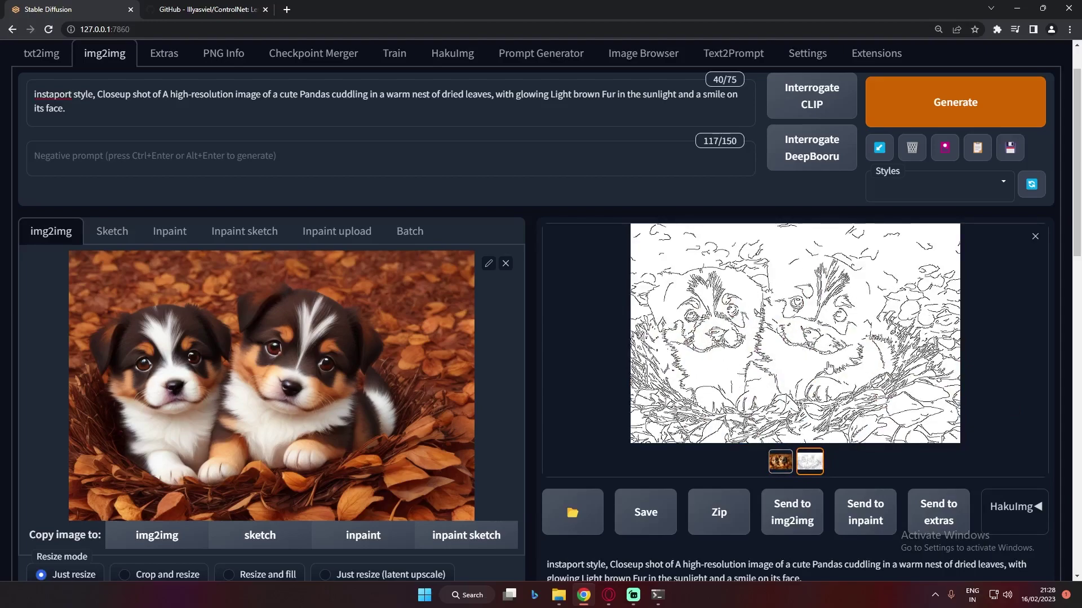
left_click(780, 461)
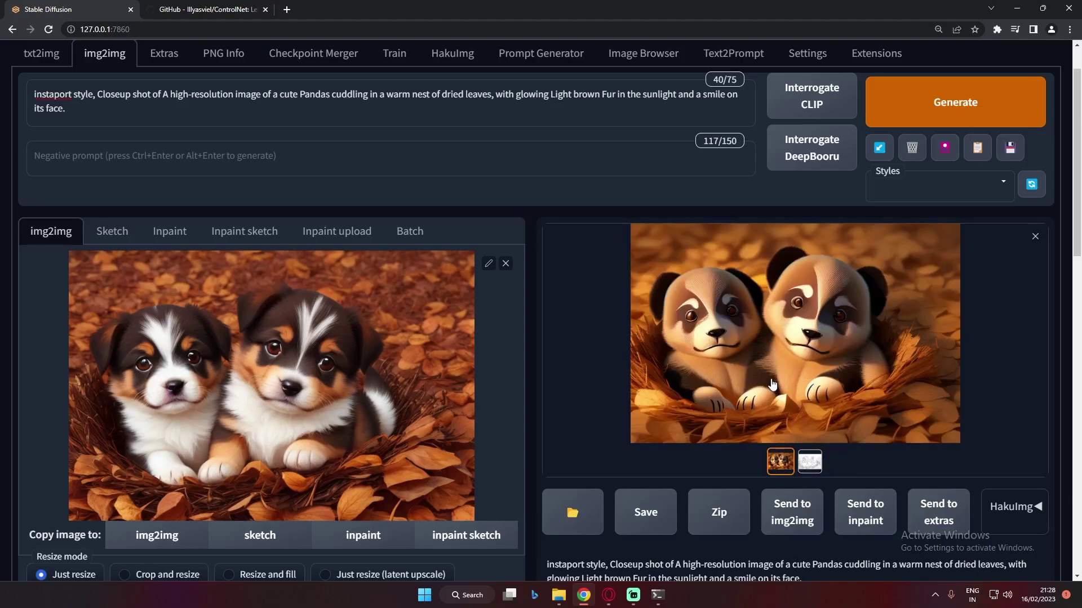
- Check the image size, denoising strength and ControlNet weight, resize mode and canvas size behind the panda result
scroll(462, 428, "down", 8)
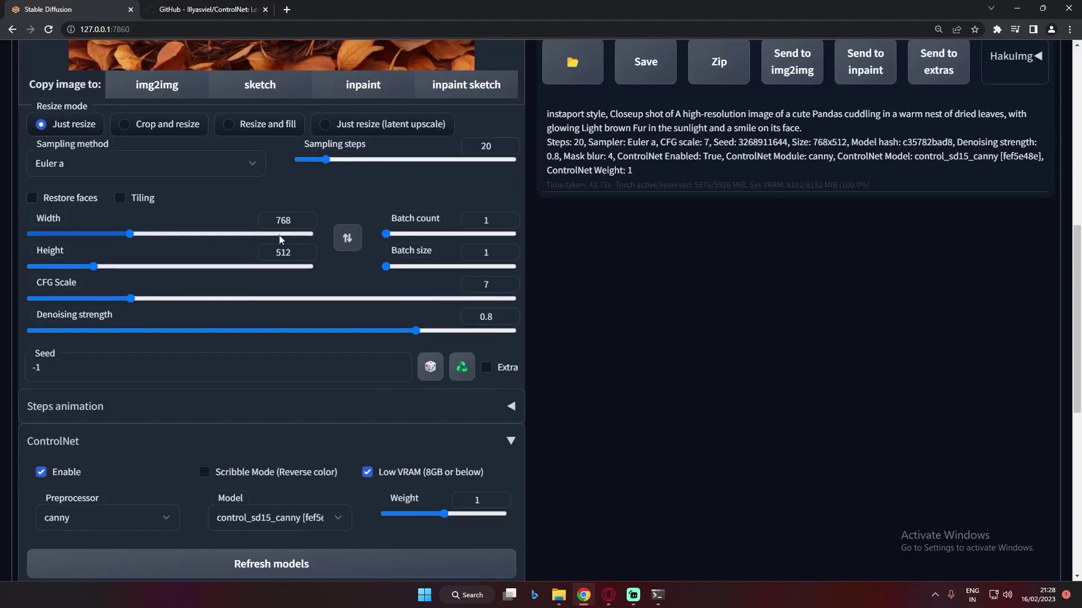
scroll(413, 455, "down", 3)
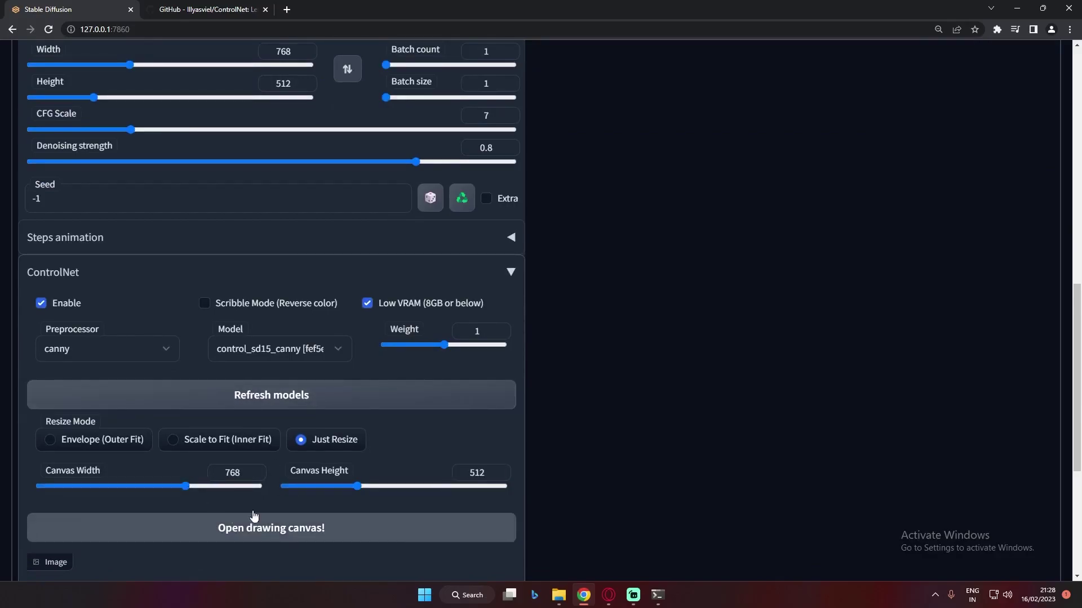
scroll(267, 224, "up", 8)
scroll(267, 224, "up", 1)
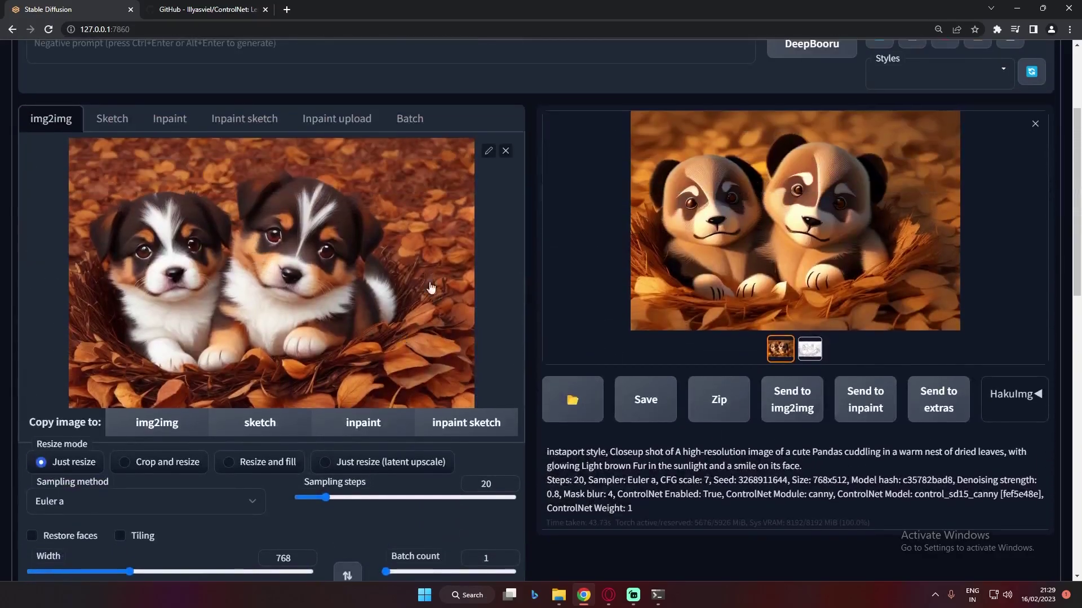
scroll(435, 549, "down", 5)
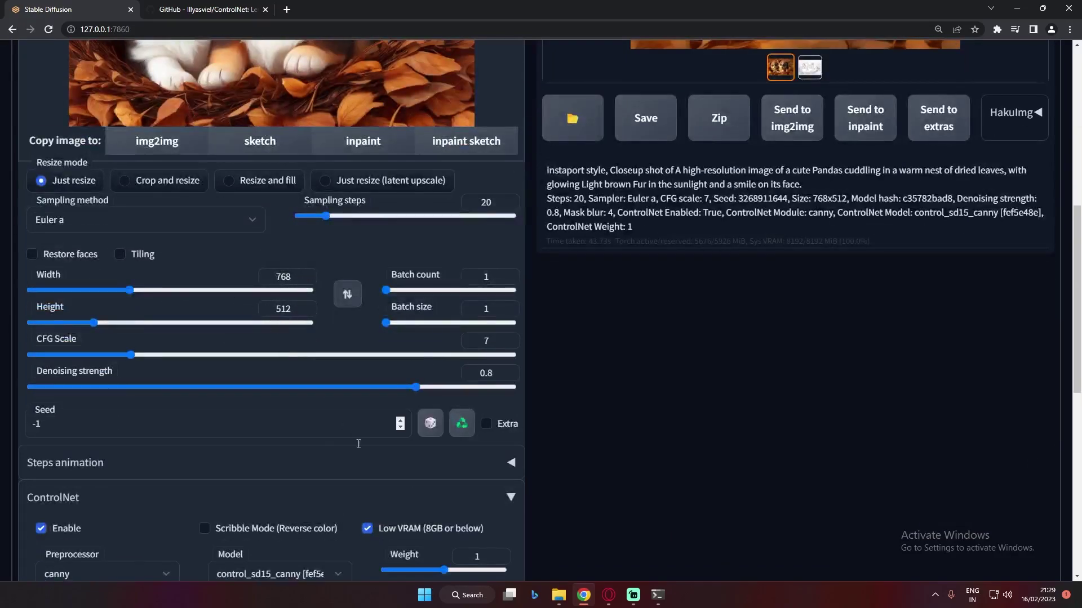
scroll(404, 512, "down", 5)
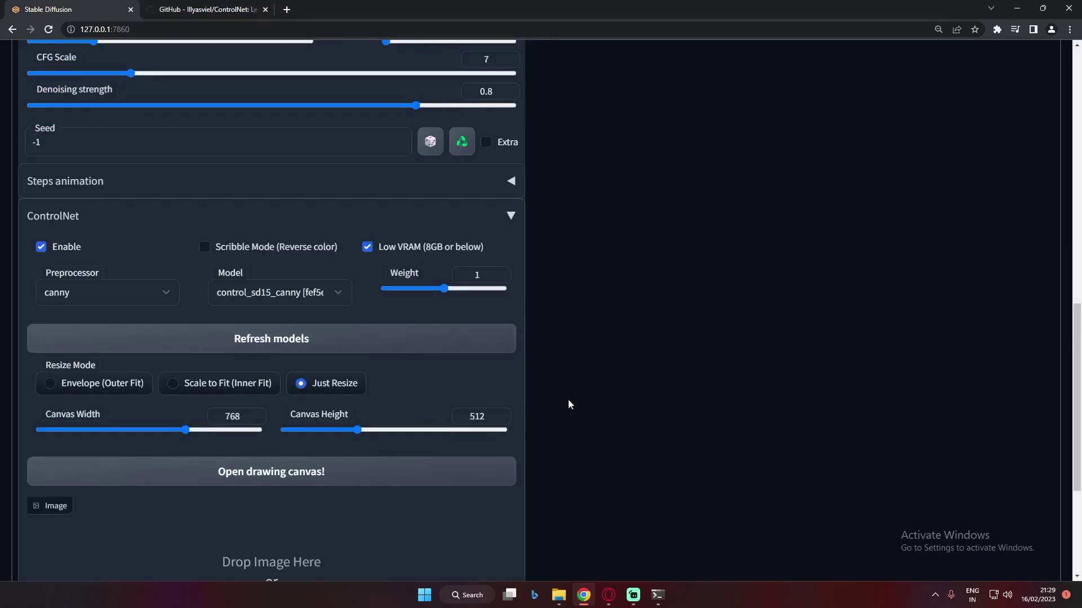
scroll(407, 386, "up", 4)
scroll(536, 458, "up", 7)
scroll(536, 518, "down", 6)
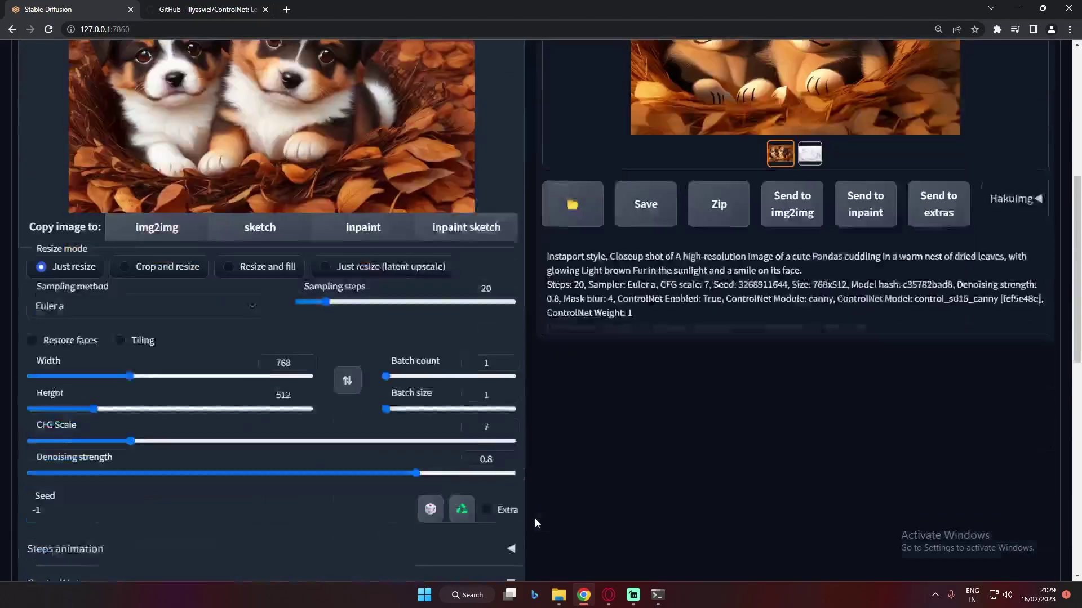
scroll(461, 474, "down", 1)
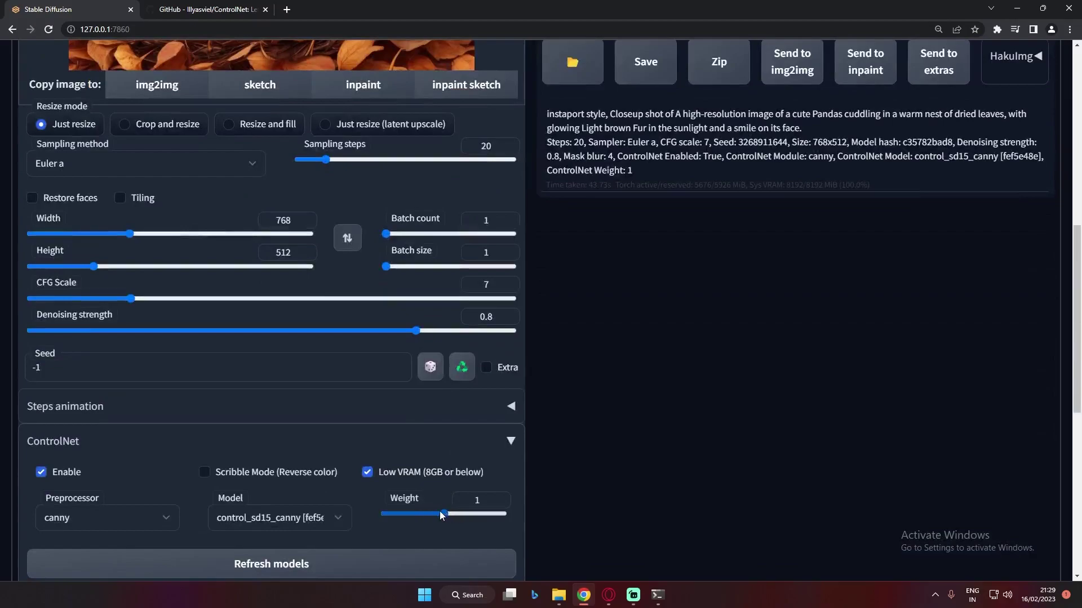
scroll(921, 94, "up", 6)
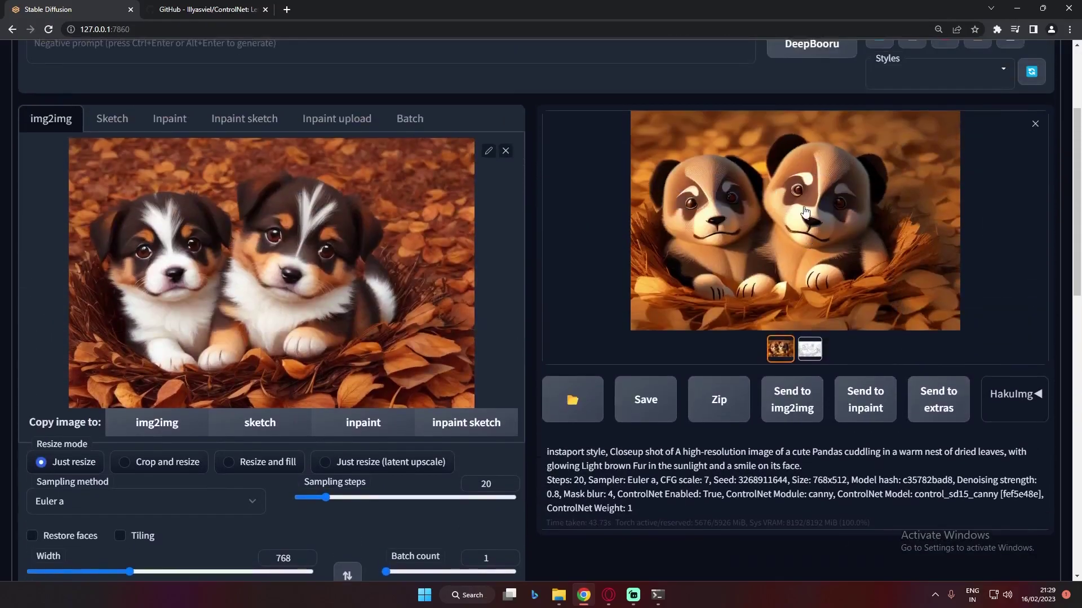
- Set the ControlNet weight to 0.5, generate the panda image again and check the weight in its generation details
scroll(532, 422, "down", 8)
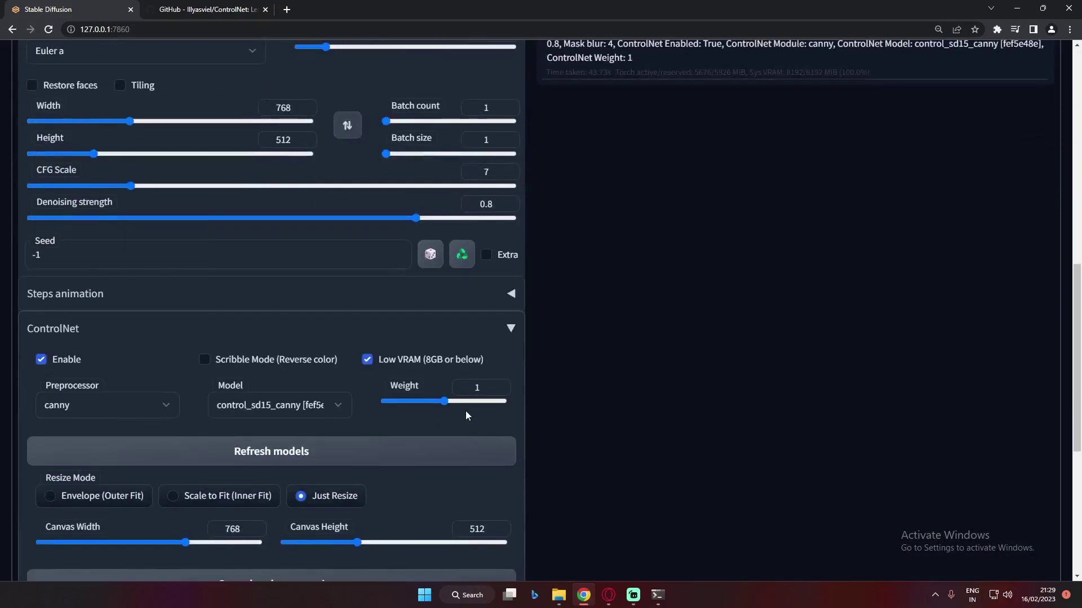
left_click_drag(441, 403, 414, 402)
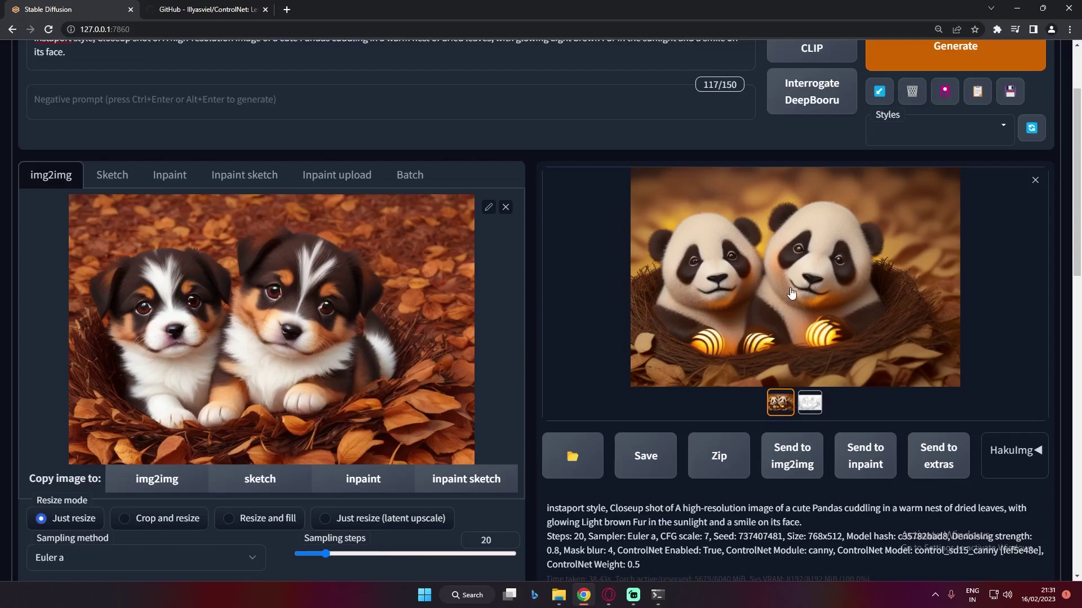
scroll(791, 293, "down", 1)
left_click_drag(545, 508, 636, 506)
scroll(779, 323, "up", 1)
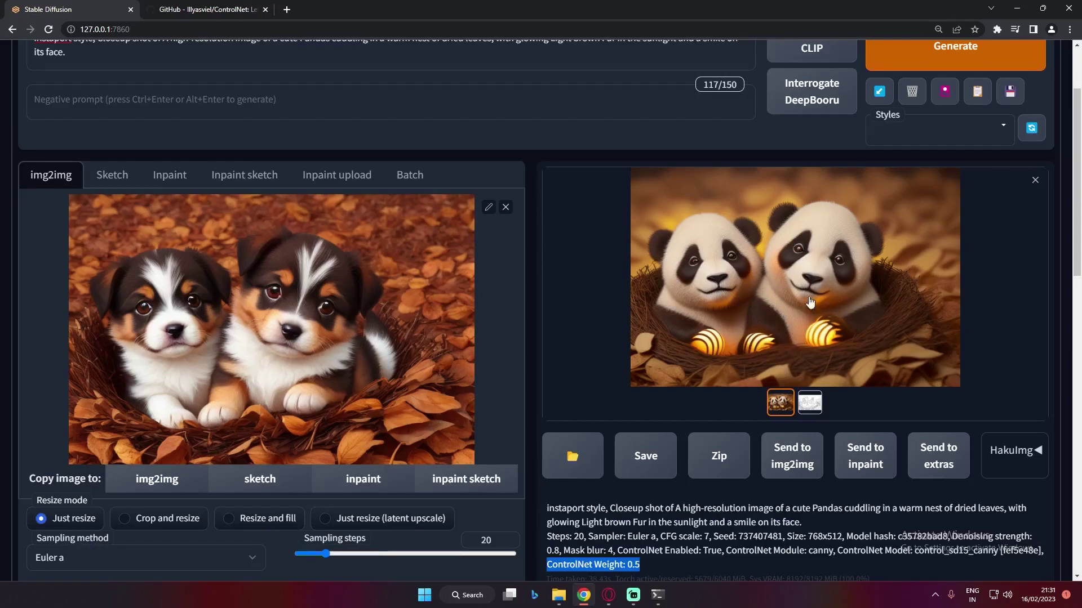
- Reduce the ControlNet weight to 0, generate the panda image and compare the result with the puppy source image
scroll(665, 353, "down", 8)
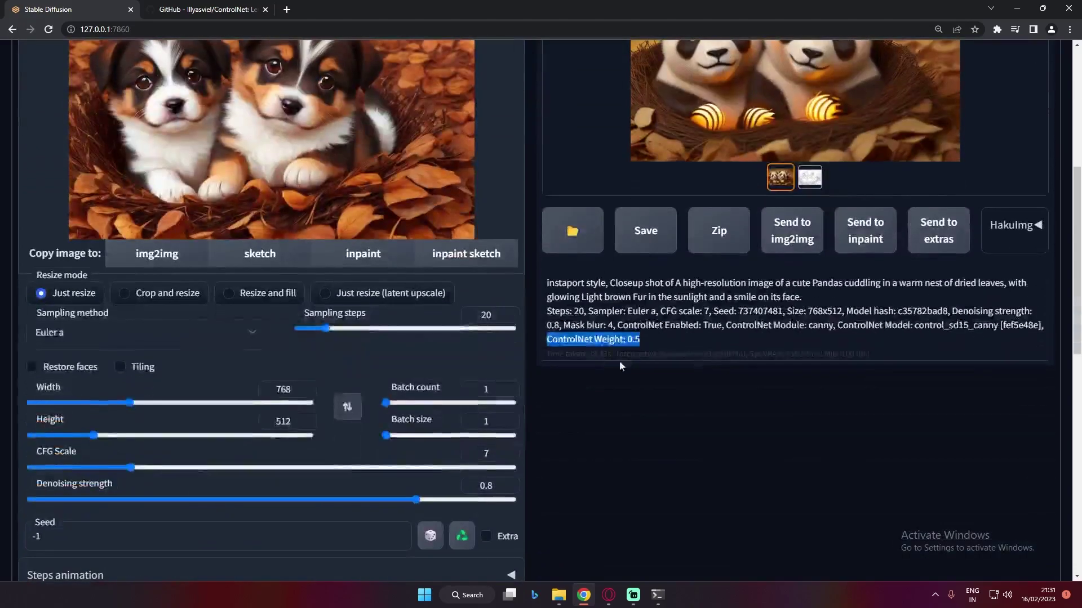
left_click_drag(412, 459, 384, 458)
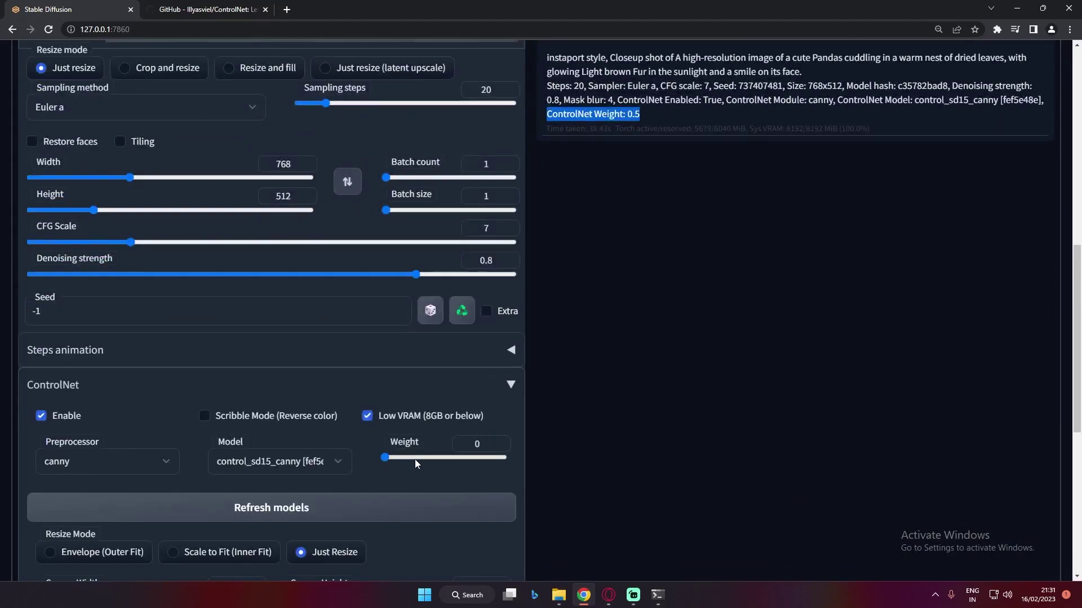
scroll(650, 465, "up", 9)
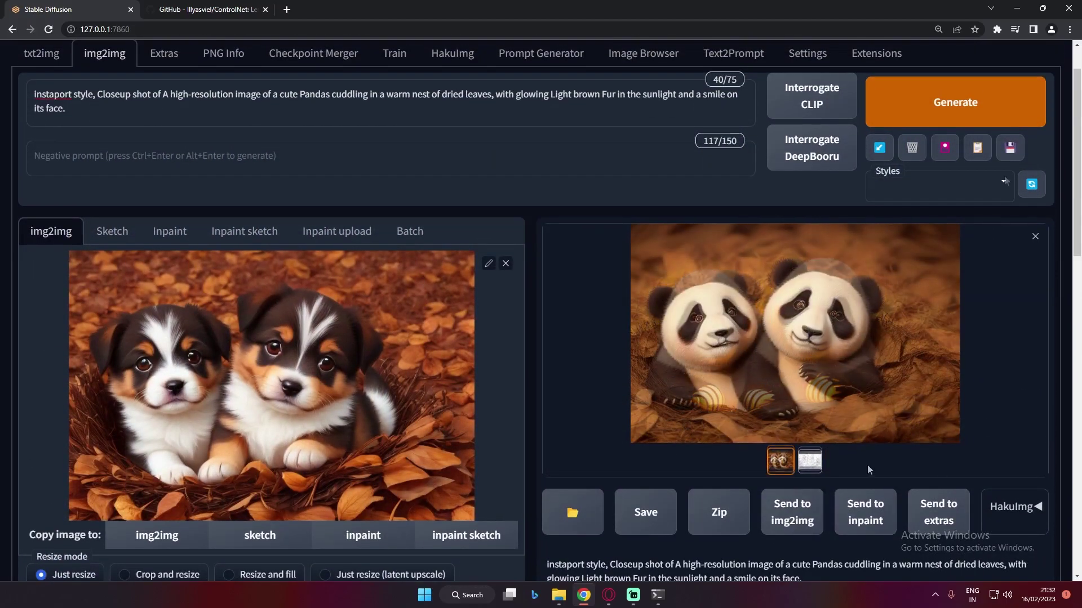
scroll(773, 398, "down", 2)
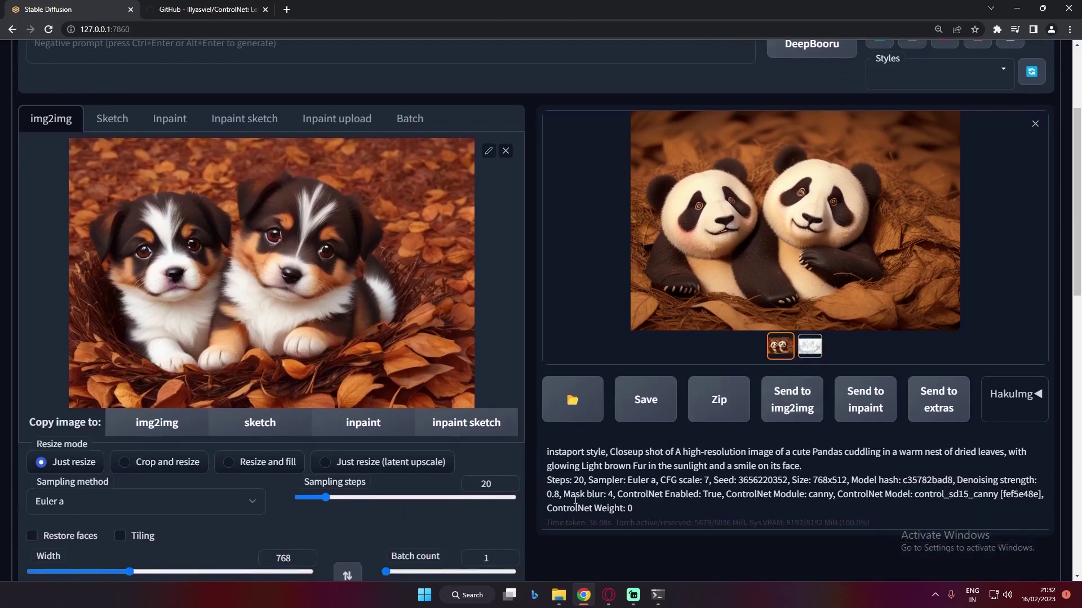
left_click_drag(548, 508, 640, 511)
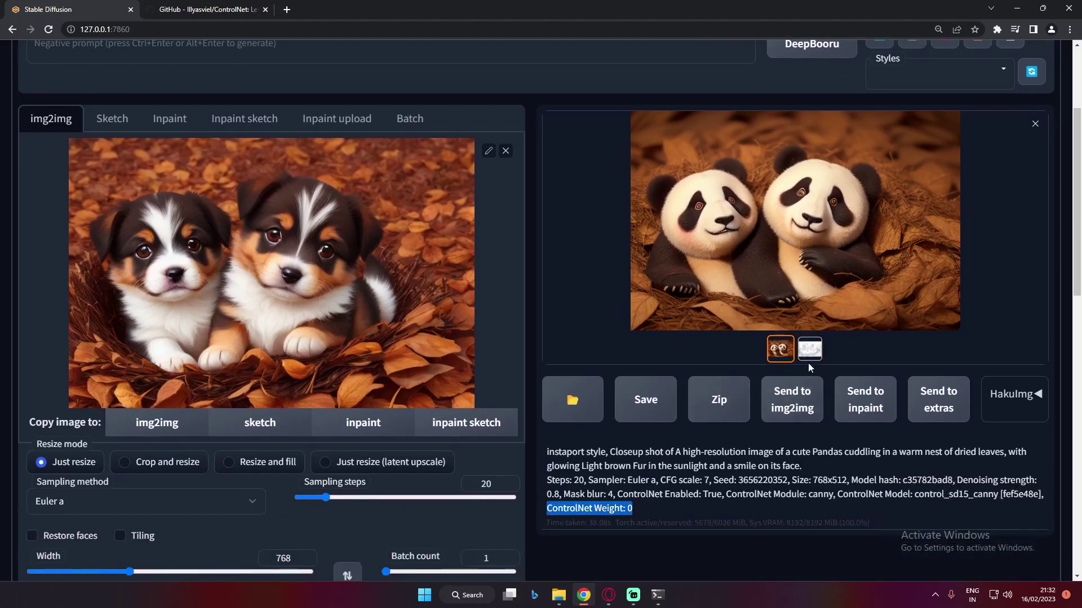
scroll(831, 277, "up", 2)
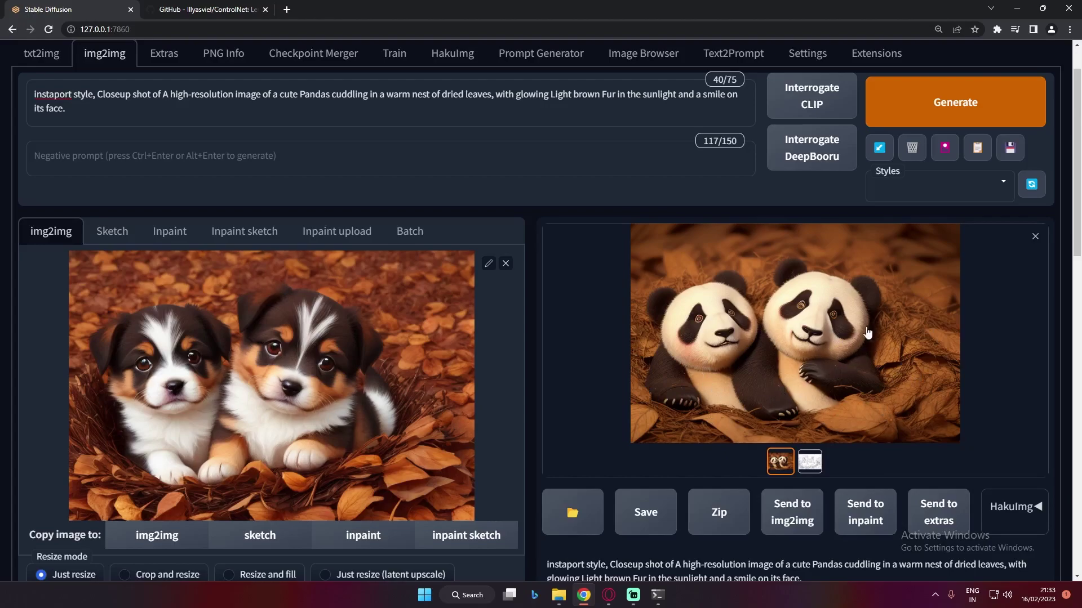
- Raise the ControlNet weight to 1.5, generate the panda image and check the weight in its generation details
scroll(616, 374, "down", 8)
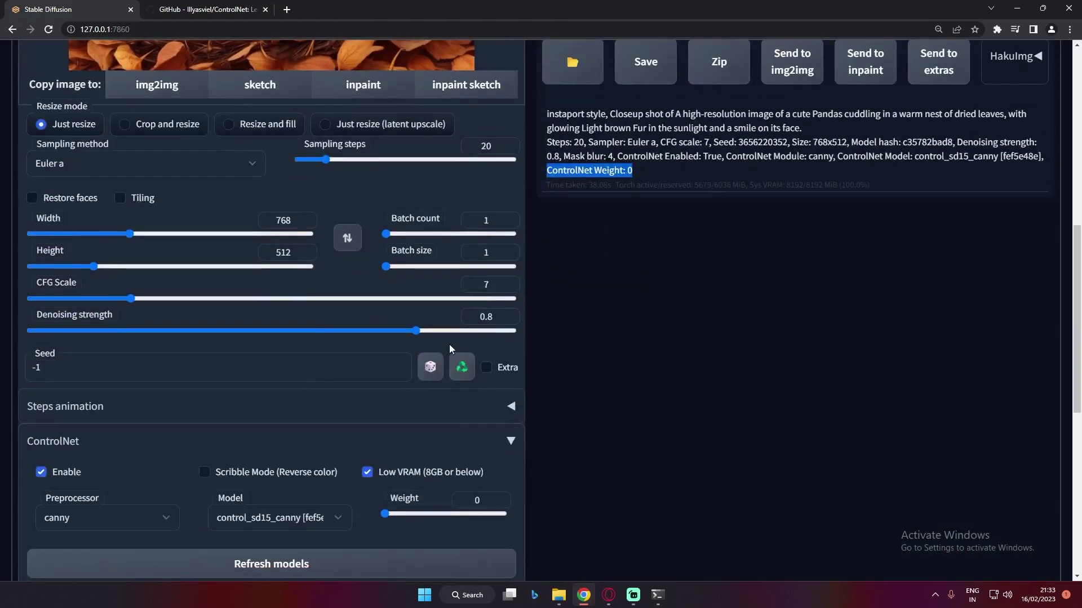
scroll(448, 394, "down", 1)
left_click_drag(451, 461, 459, 461)
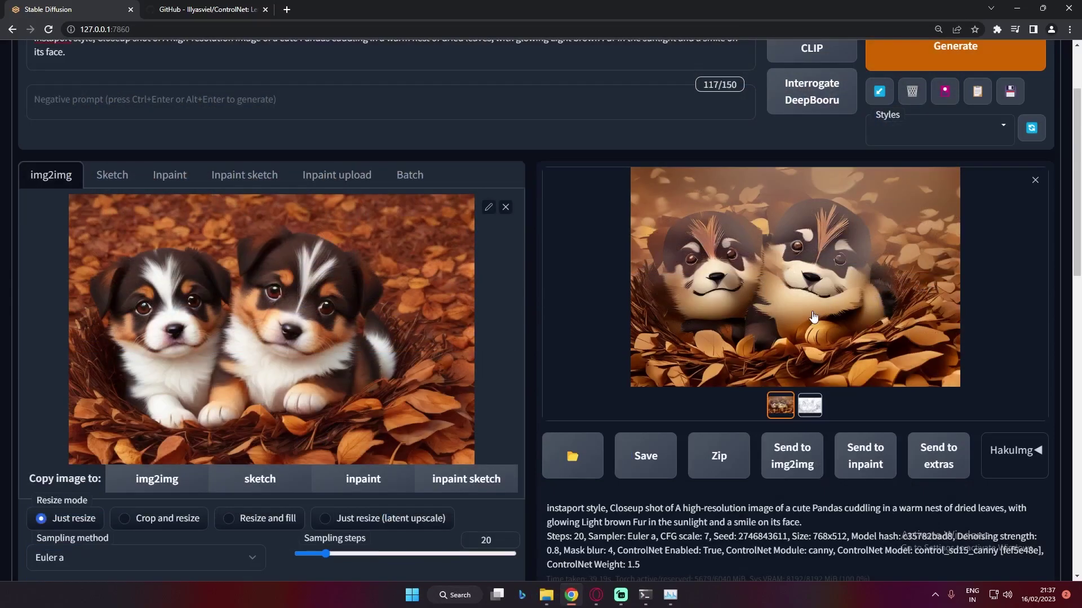
scroll(807, 315, "up", 1)
scroll(806, 403, "down", 2)
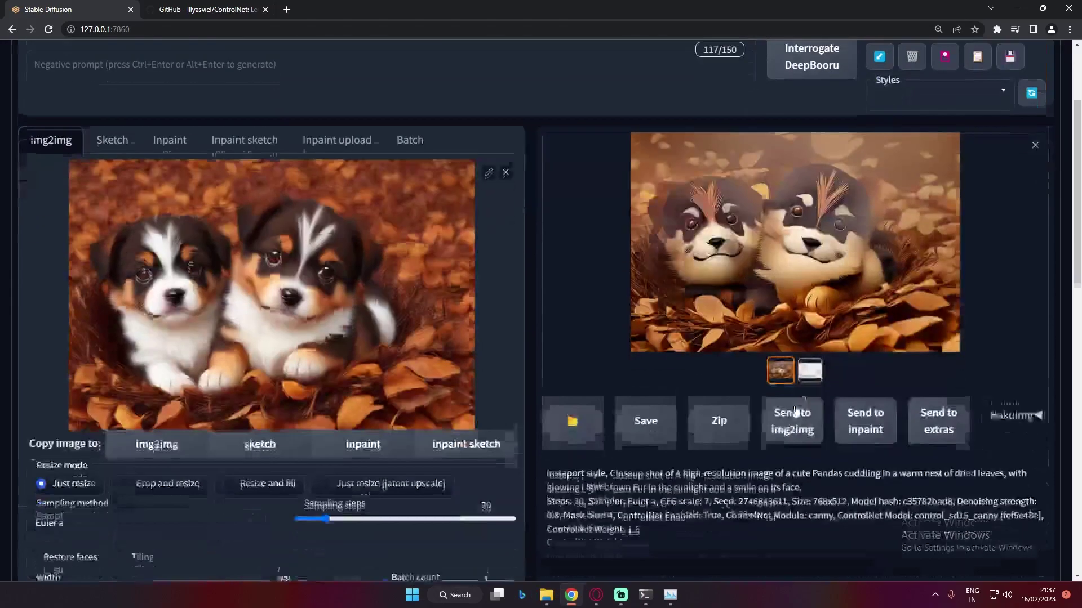
left_click_drag(548, 510, 633, 512)
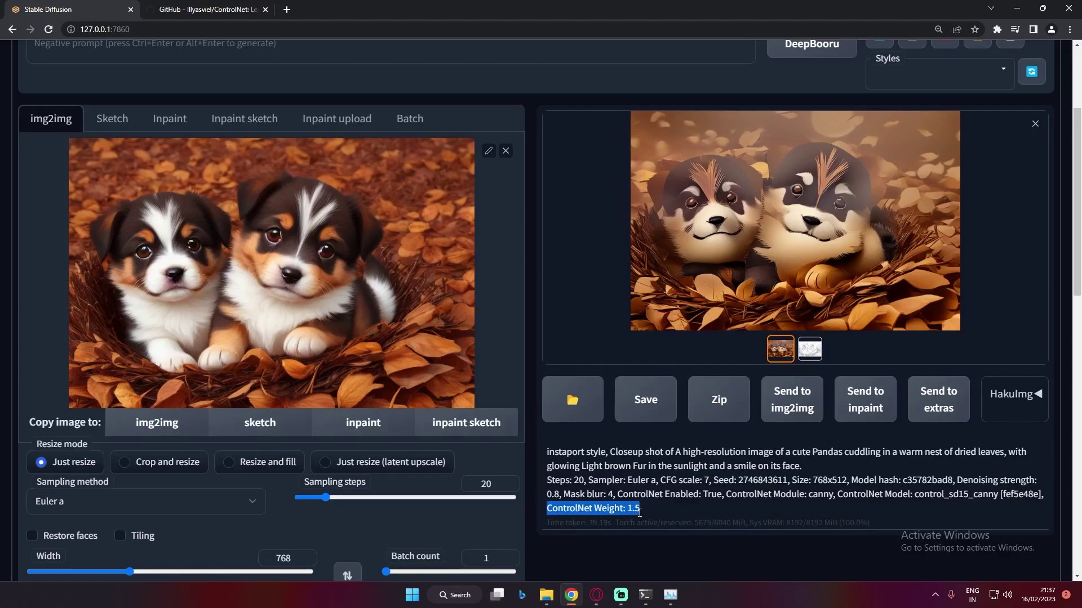
scroll(773, 288, "up", 1)
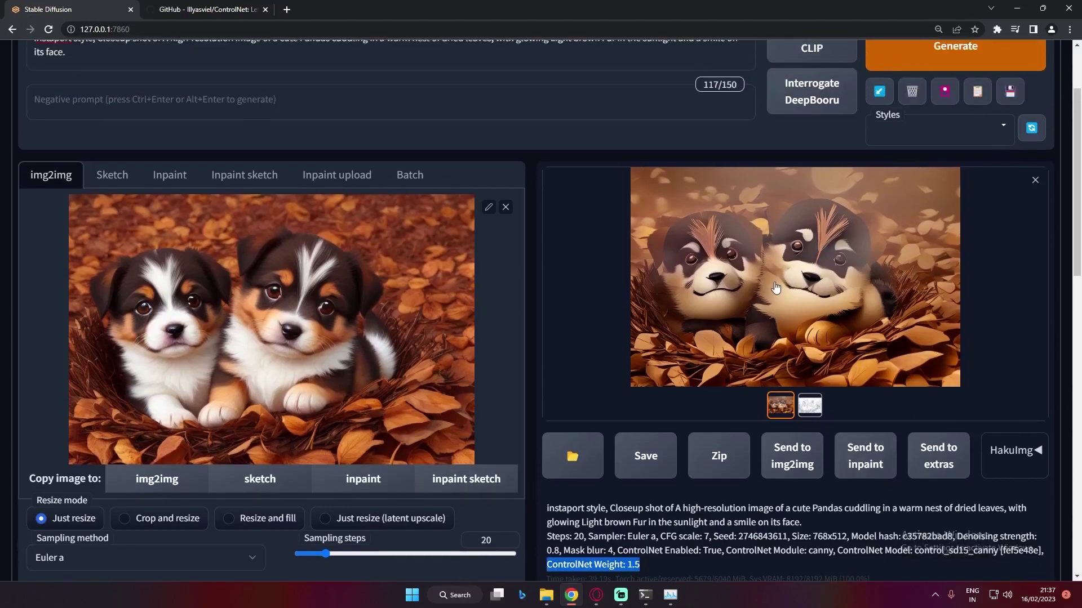
- Inspect the high-weight panda result enlarged and review the ControlNet weight setting behind it
left_click(776, 288)
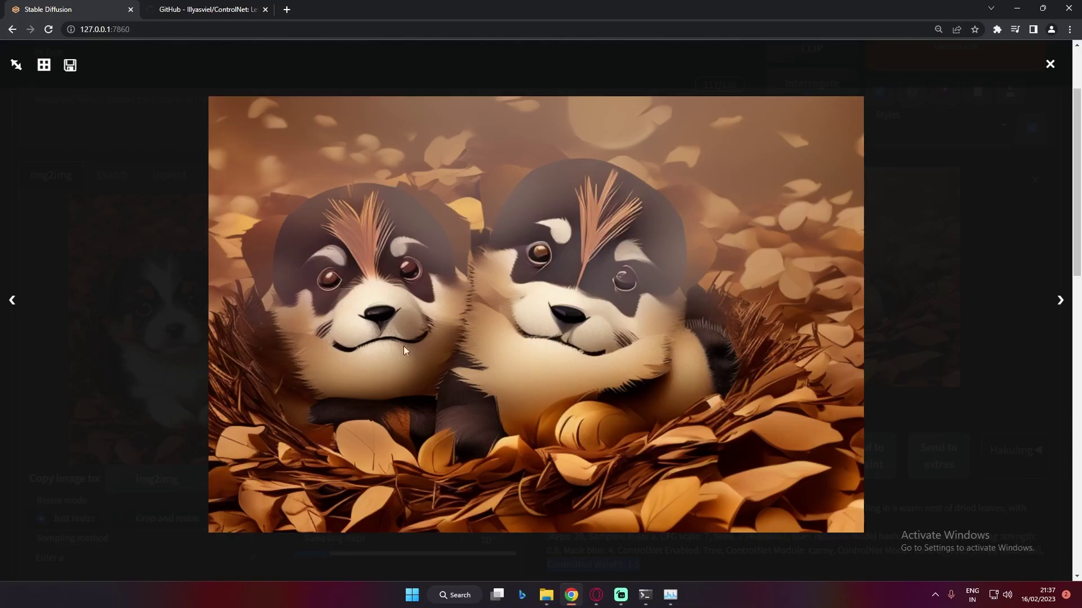
left_click(999, 386)
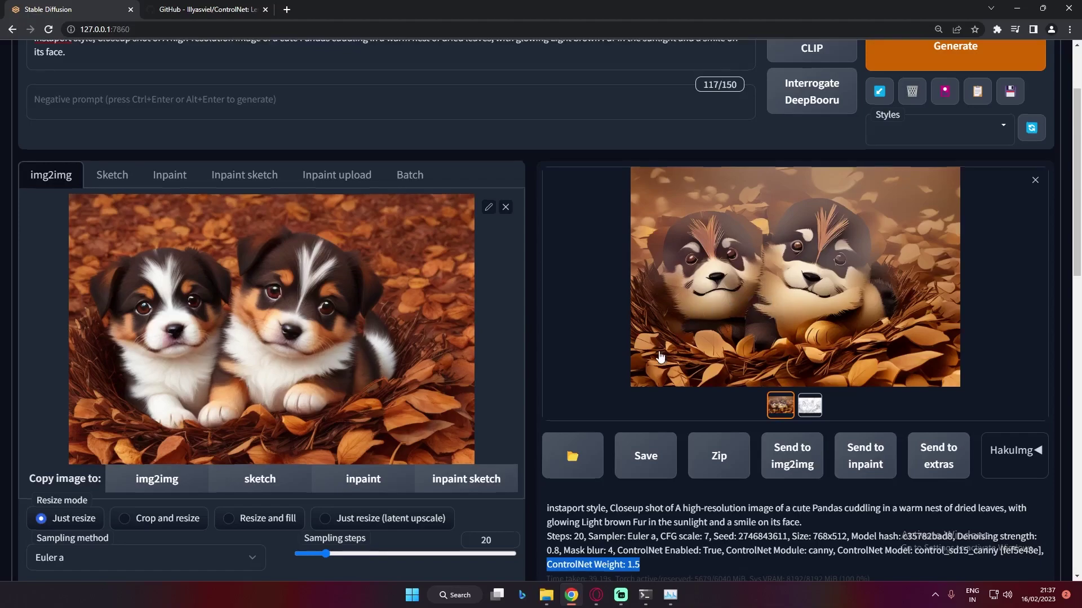
scroll(533, 404, "down", 4)
scroll(516, 465, "down", 2)
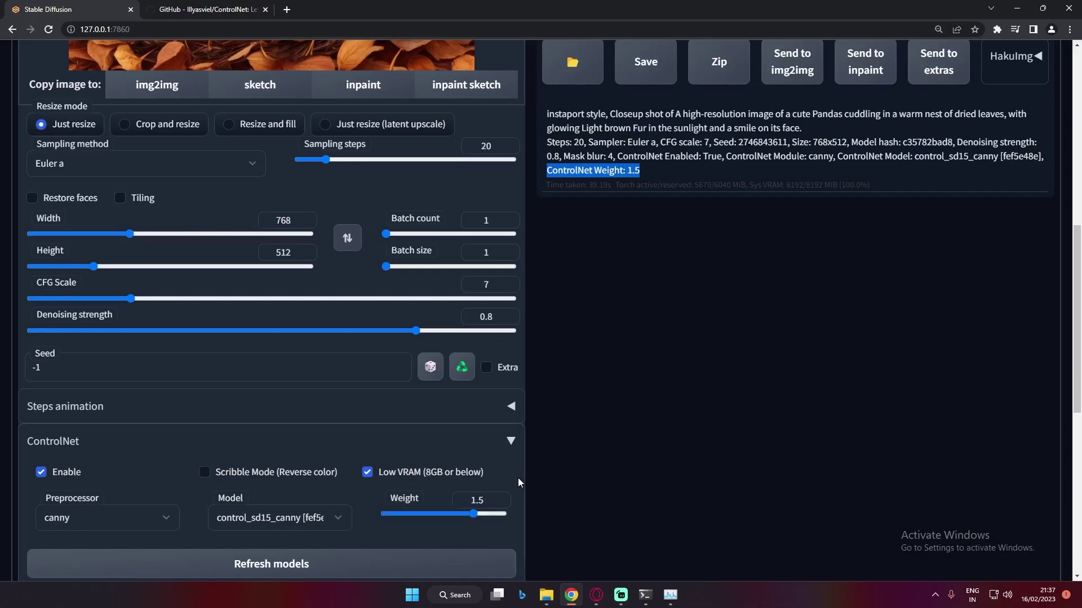
scroll(518, 478, "up", 7)
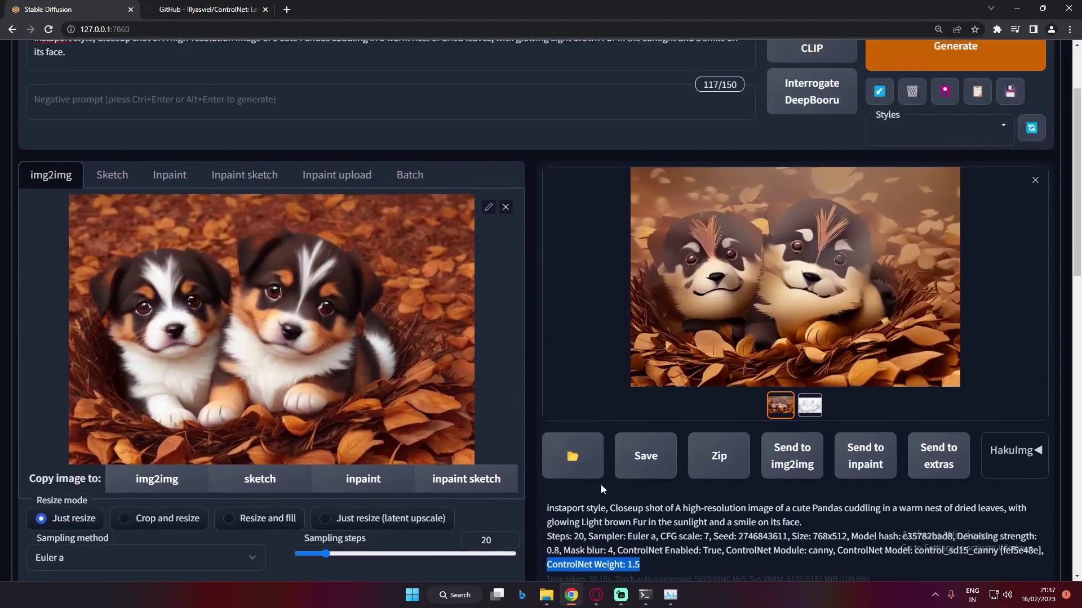
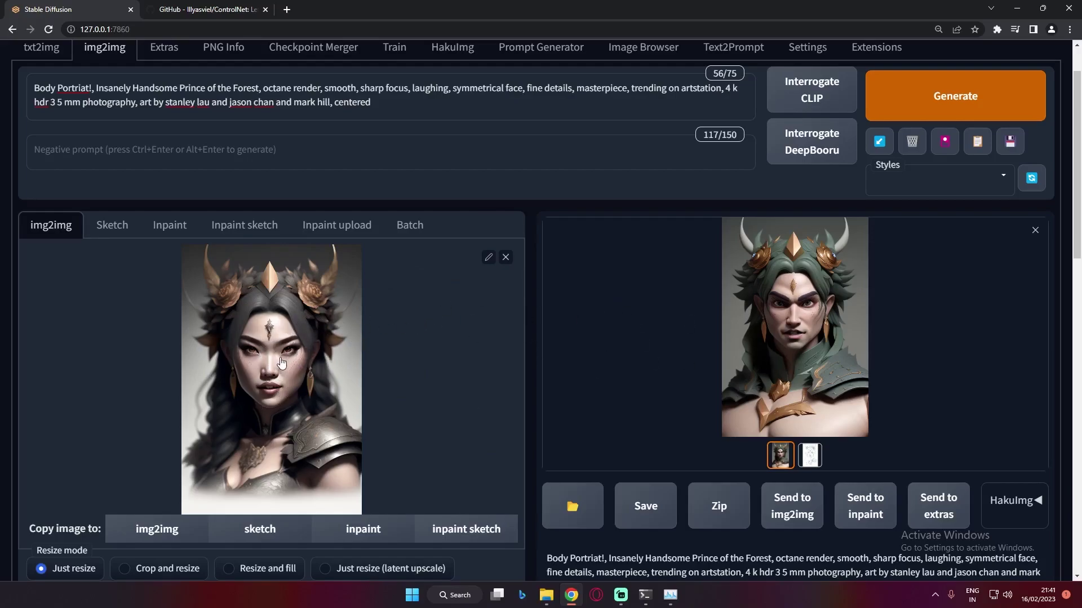
- Examine the Prince of the Forest result against its source portrait and check the image size, denoising strength and ControlNet settings
scroll(279, 365, "down", 7)
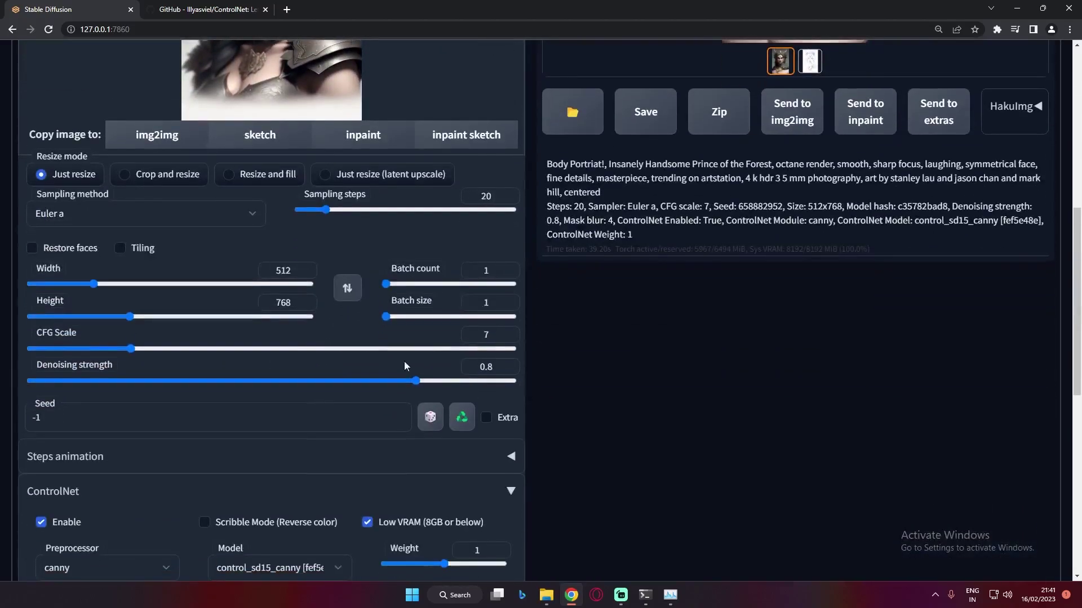
scroll(248, 288, "up", 2)
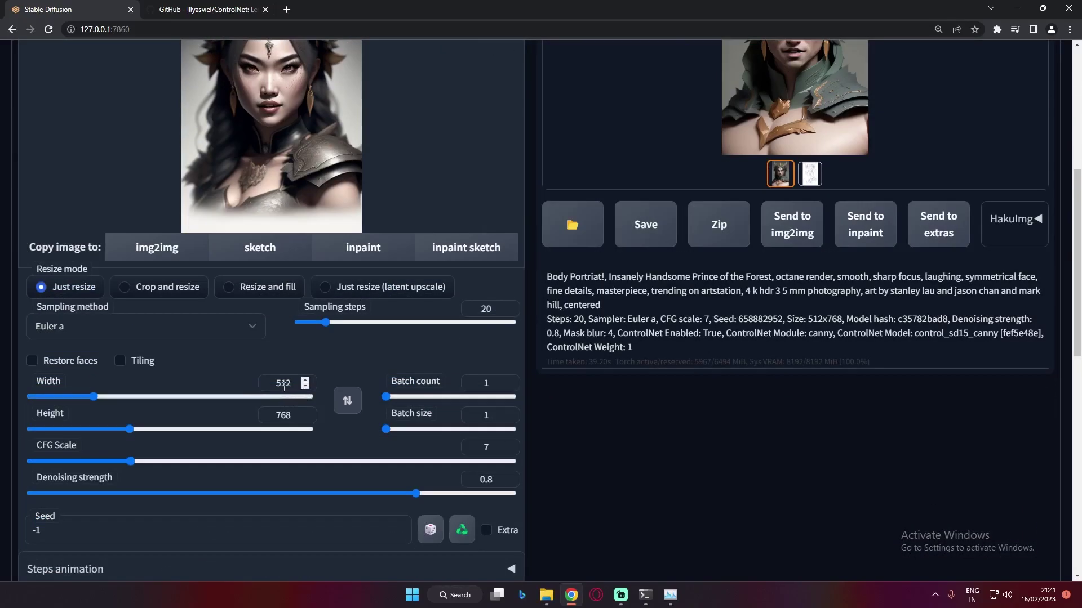
scroll(276, 394, "up", 4)
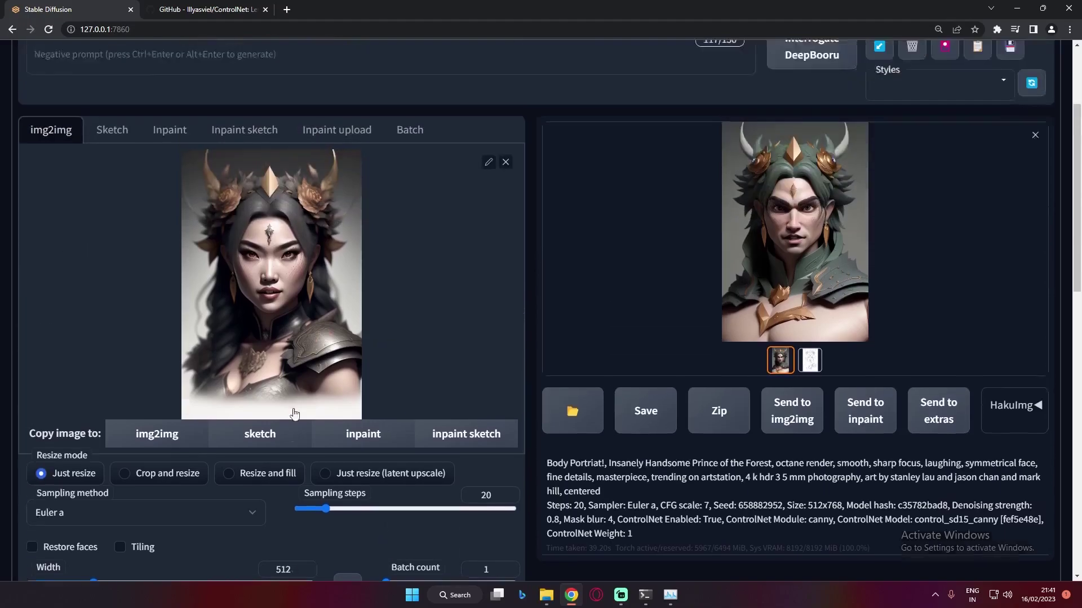
scroll(305, 434, "down", 6)
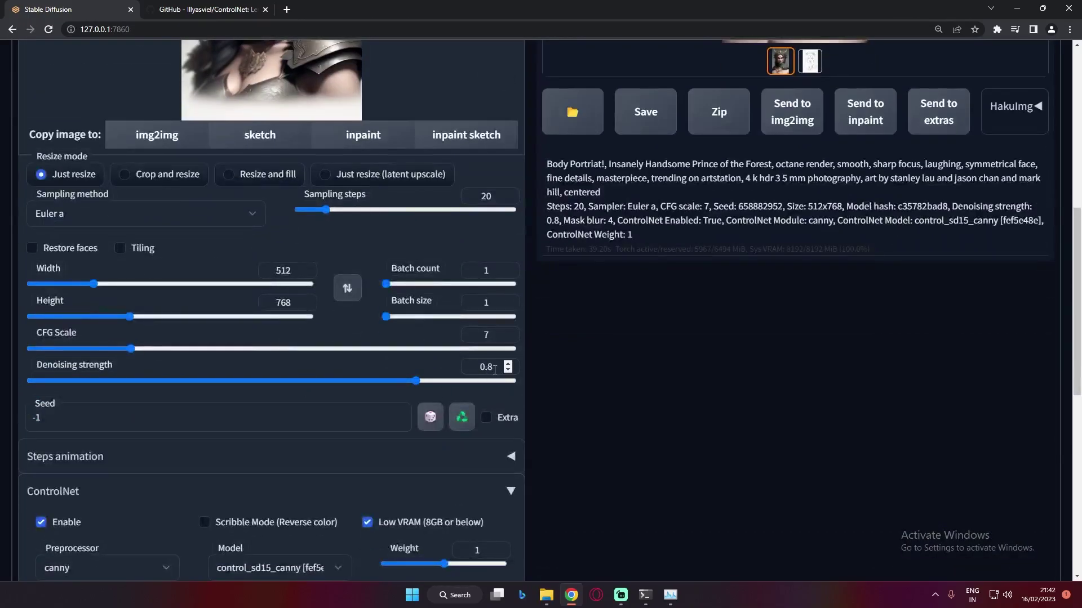
scroll(445, 445, "down", 4)
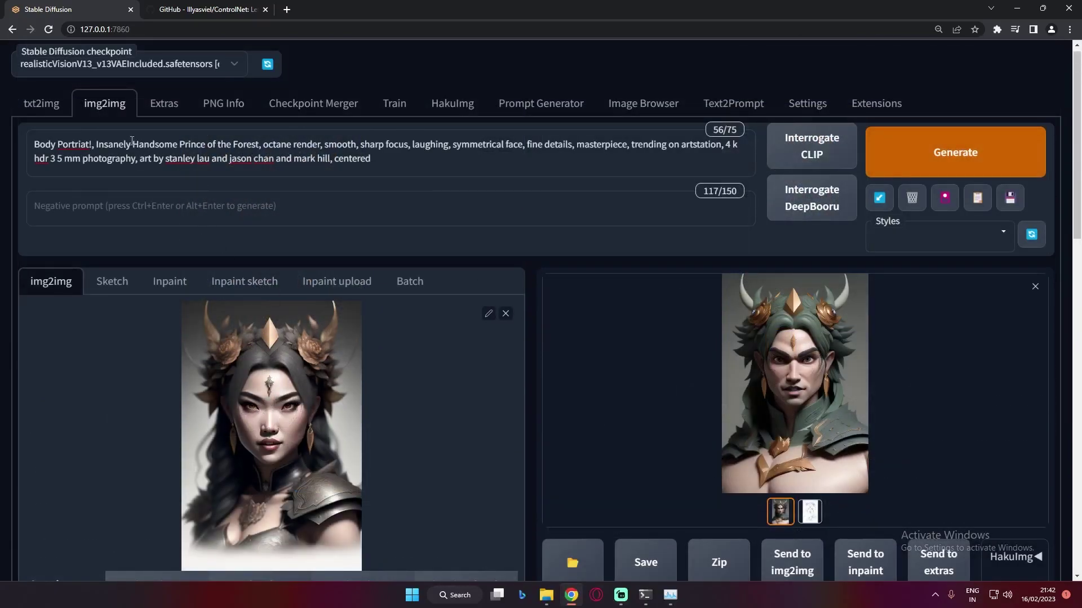
- Review the "Handsome Prince" wording in the prompt against the enlarged result, and display the canny edge map extracted from the source portrait
left_click_drag(133, 145, 211, 145)
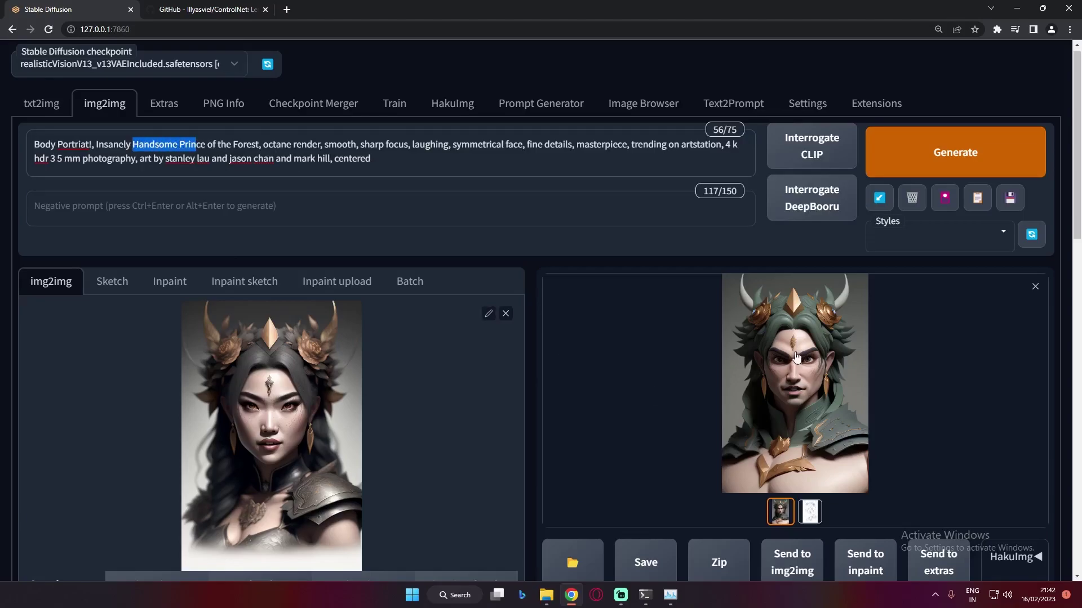
left_click(795, 369)
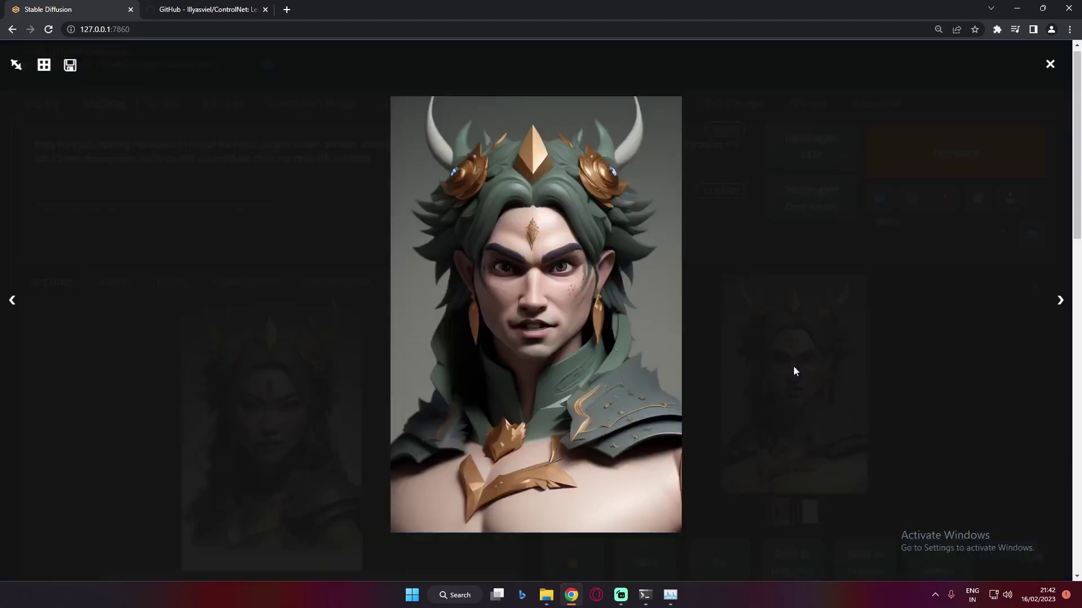
left_click(1025, 374)
left_click(810, 511)
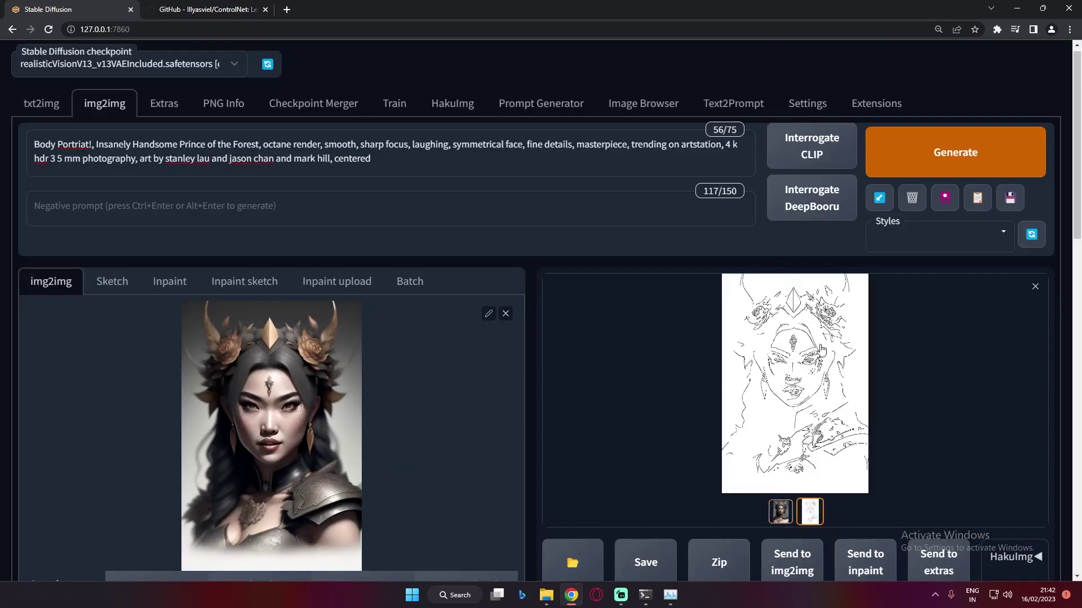
- Return to the generated prince portrait and inspect it enlarged several times, comparing its face, horns and armour with the source portrait
left_click(780, 511)
left_click(788, 353)
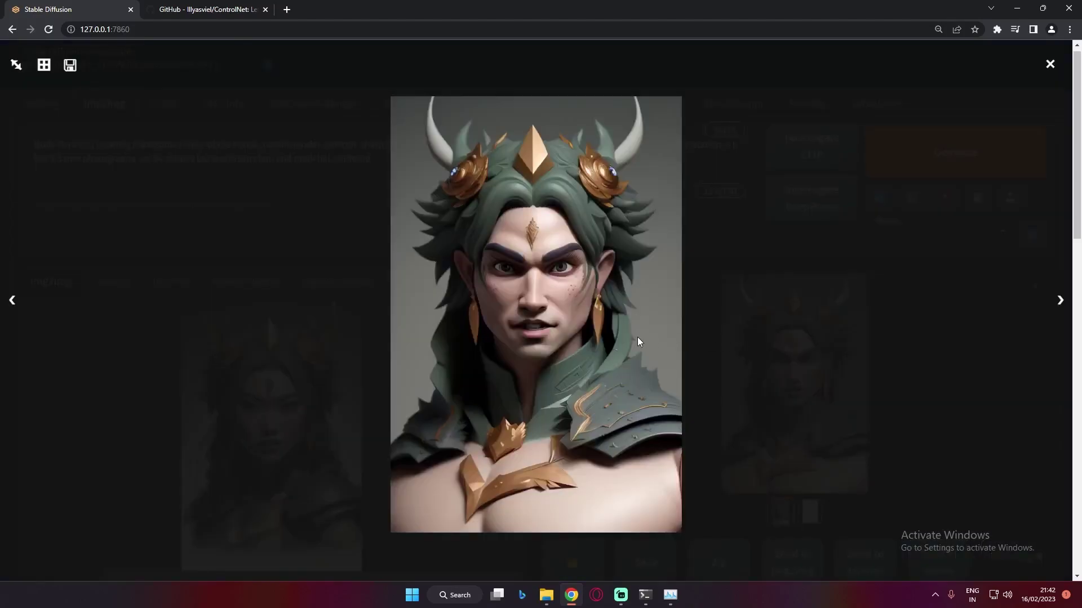
left_click(931, 377)
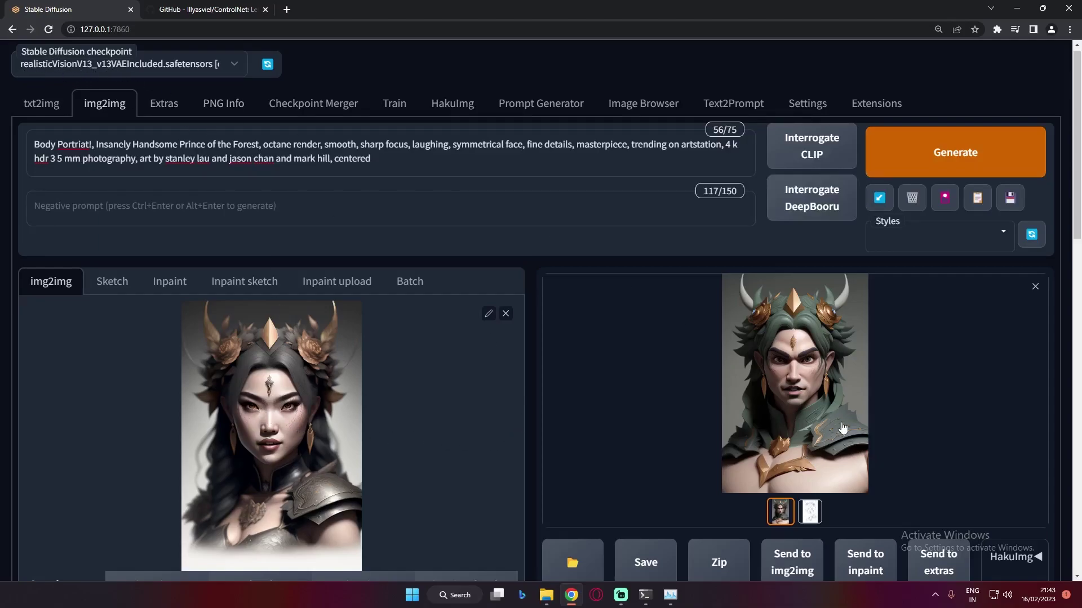
left_click(816, 398)
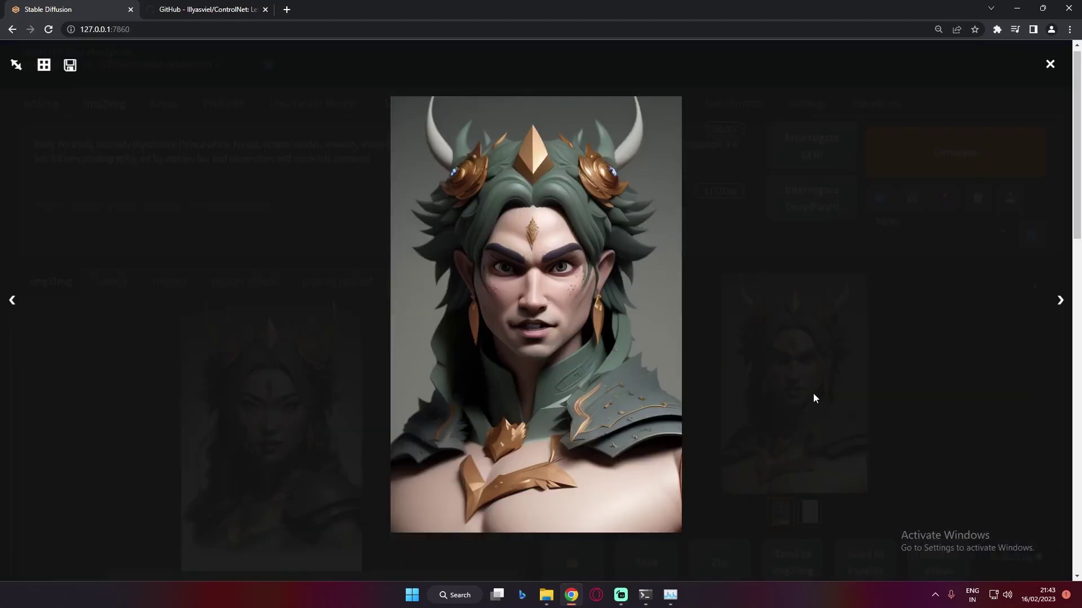
left_click(929, 416)
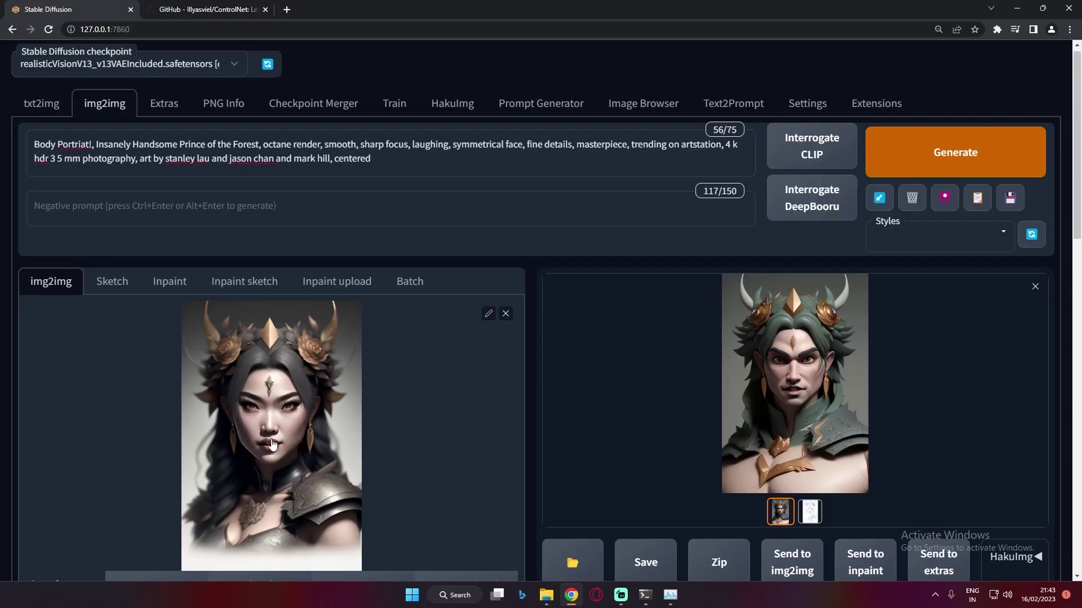
left_click(779, 406)
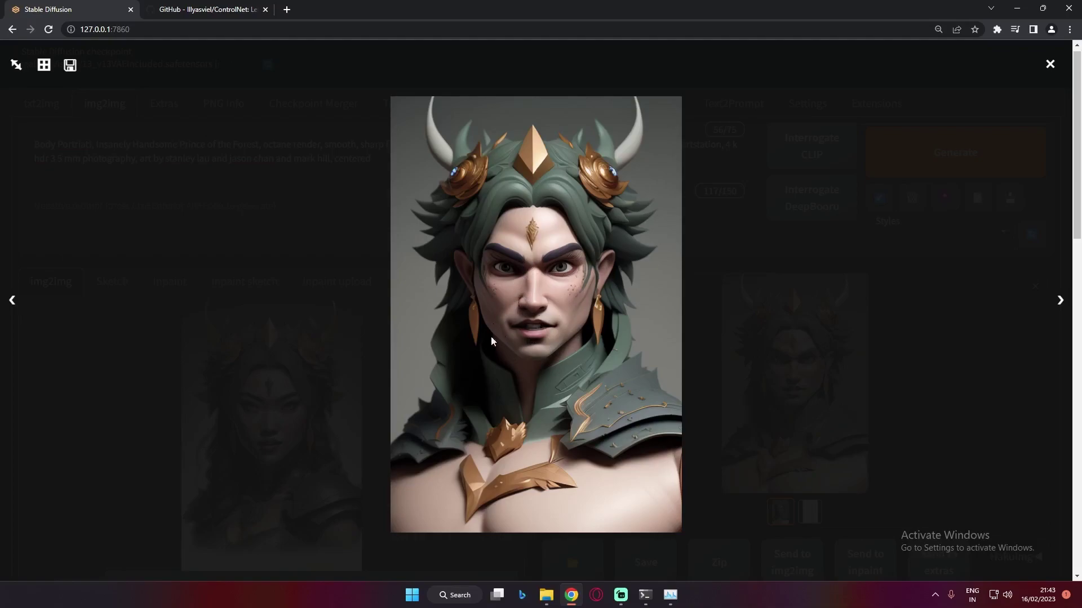
left_click(552, 330)
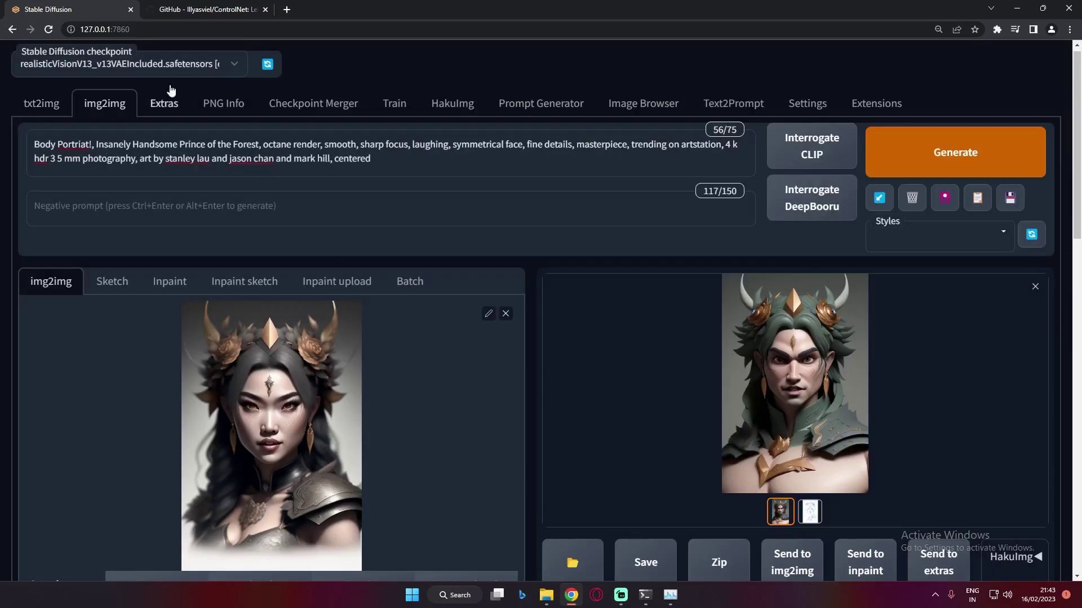